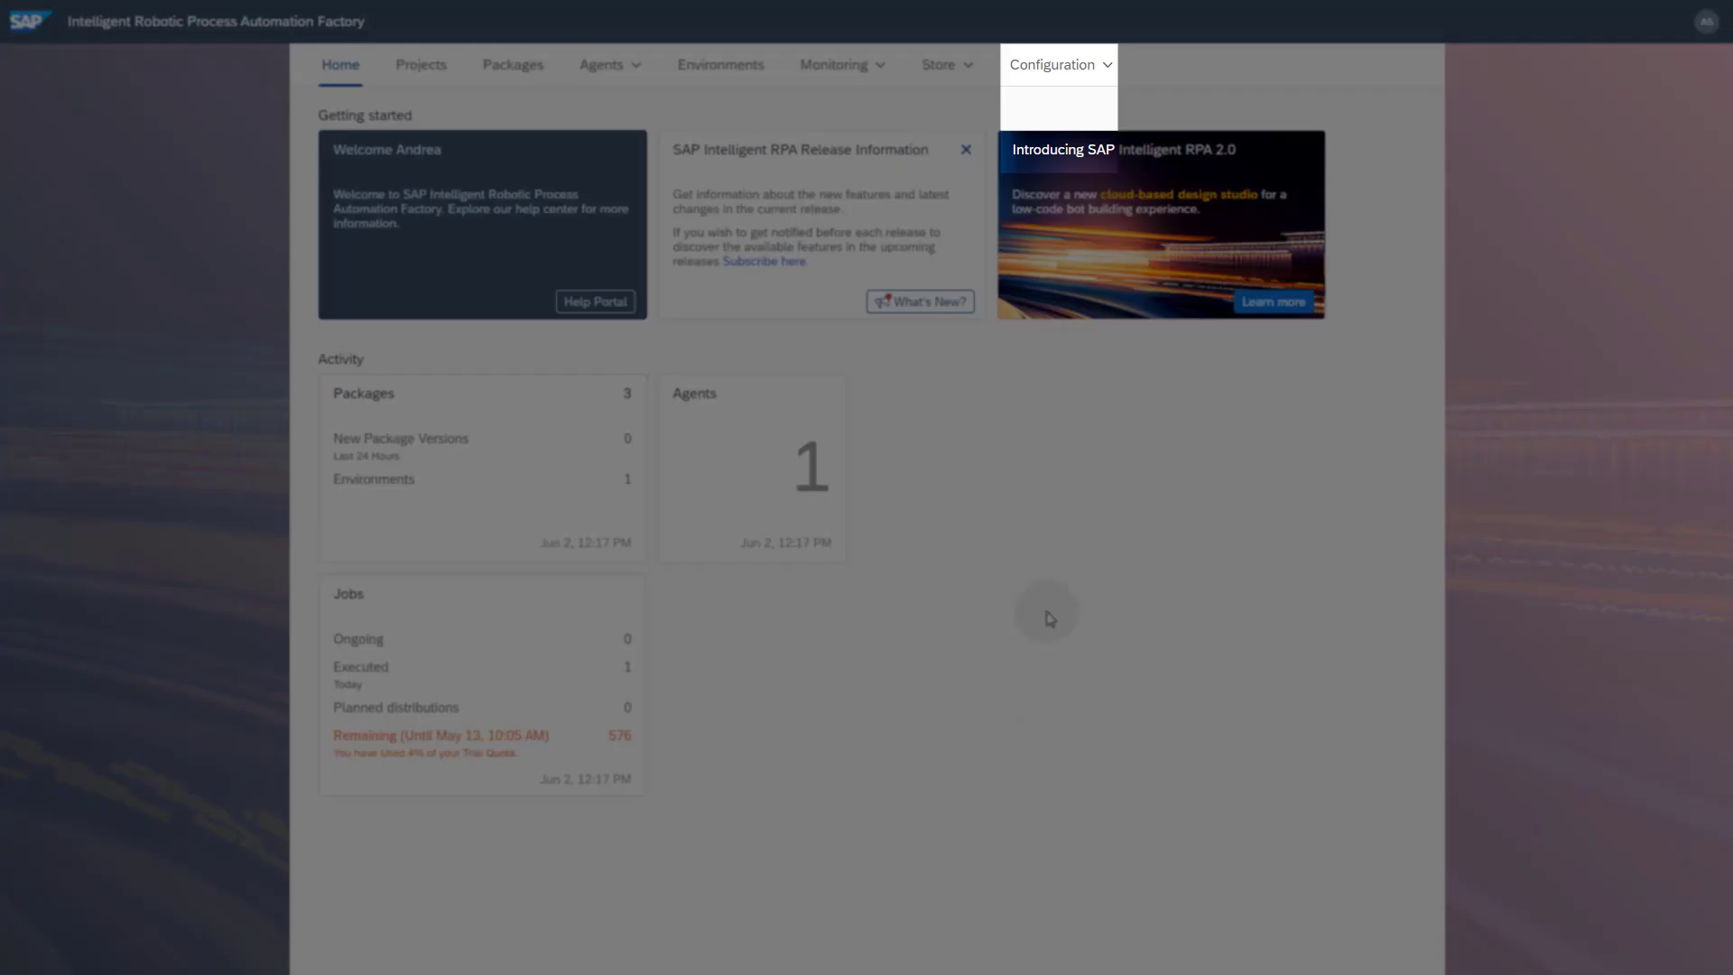
Open the Configure SAP Cloud ALM page from the Configuration menu.
left_click(1107, 64)
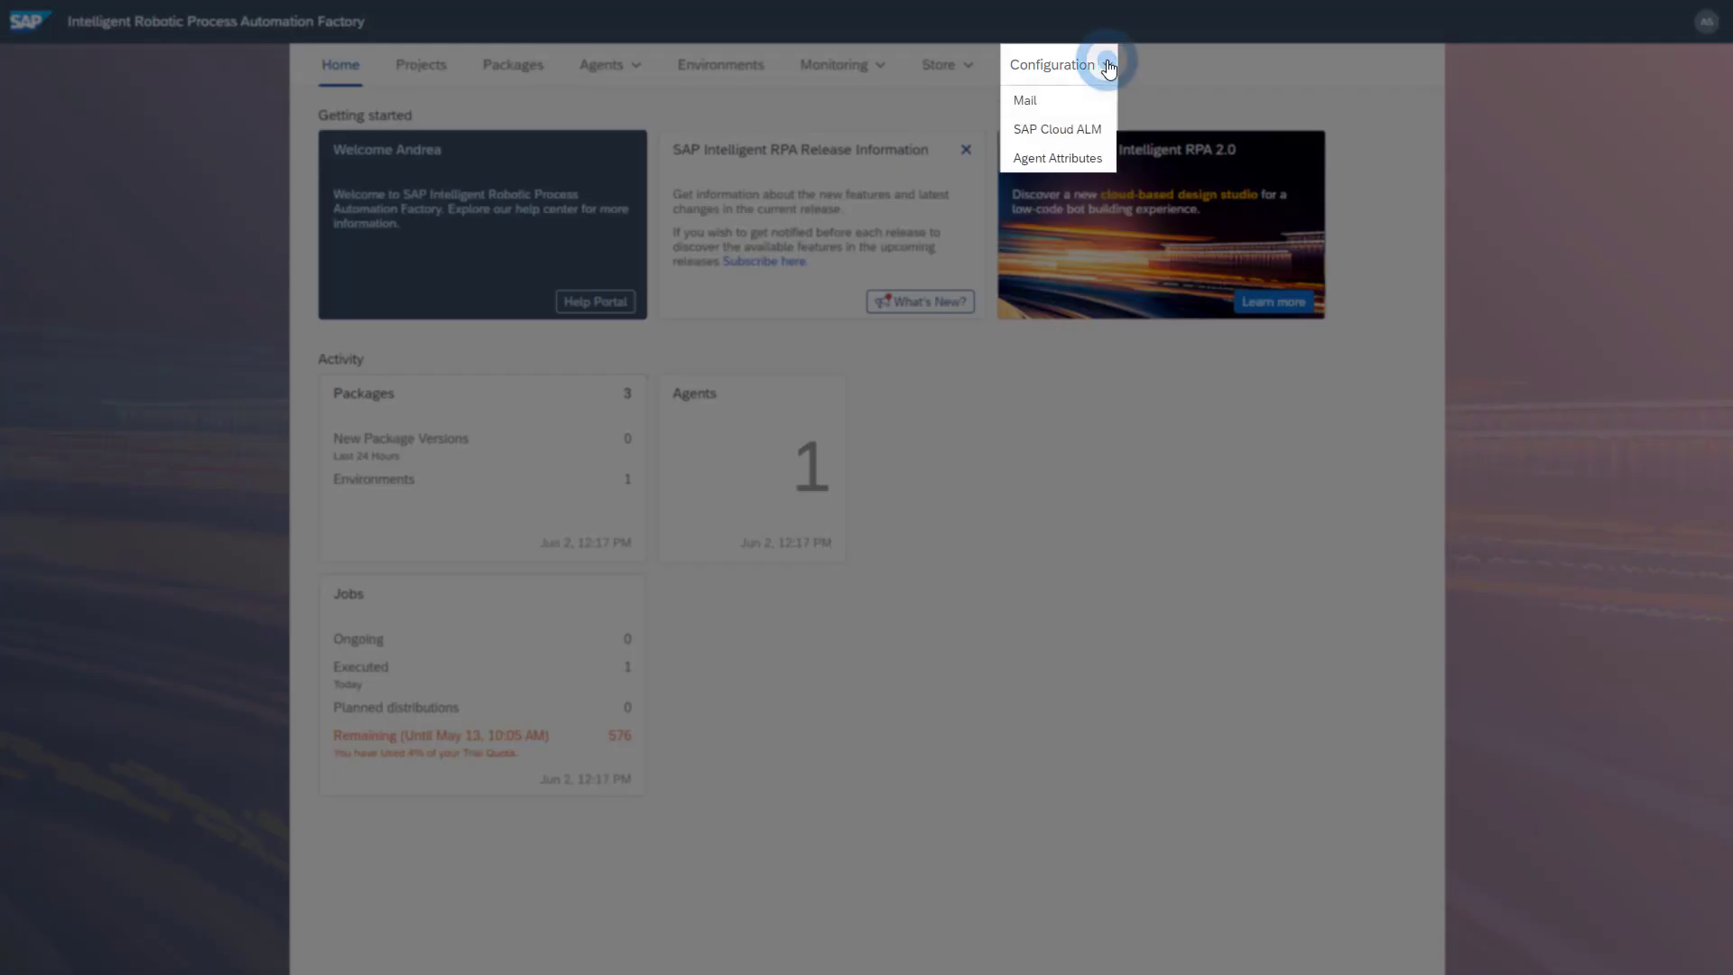
left_click(1058, 131)
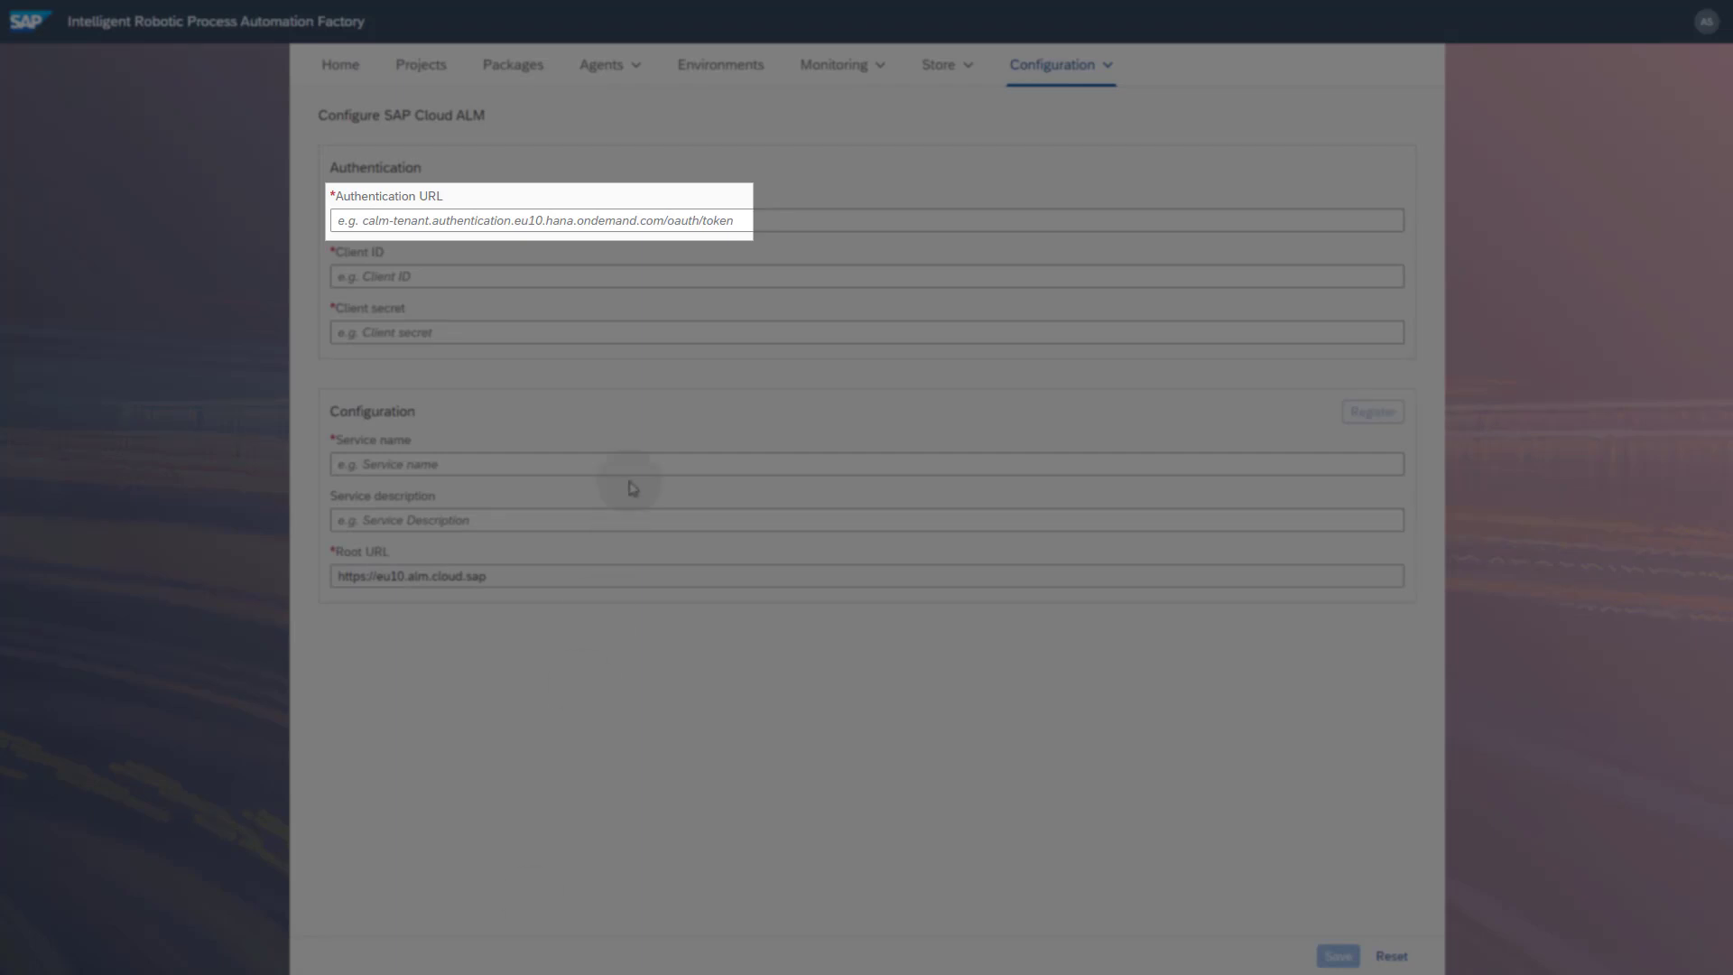
Paste the authentication URL with /oauth/token appended, then the client ID and client secret.
left_click(690, 223)
type("https://calm-video.authentication.eu10.hana.ondemand.com")
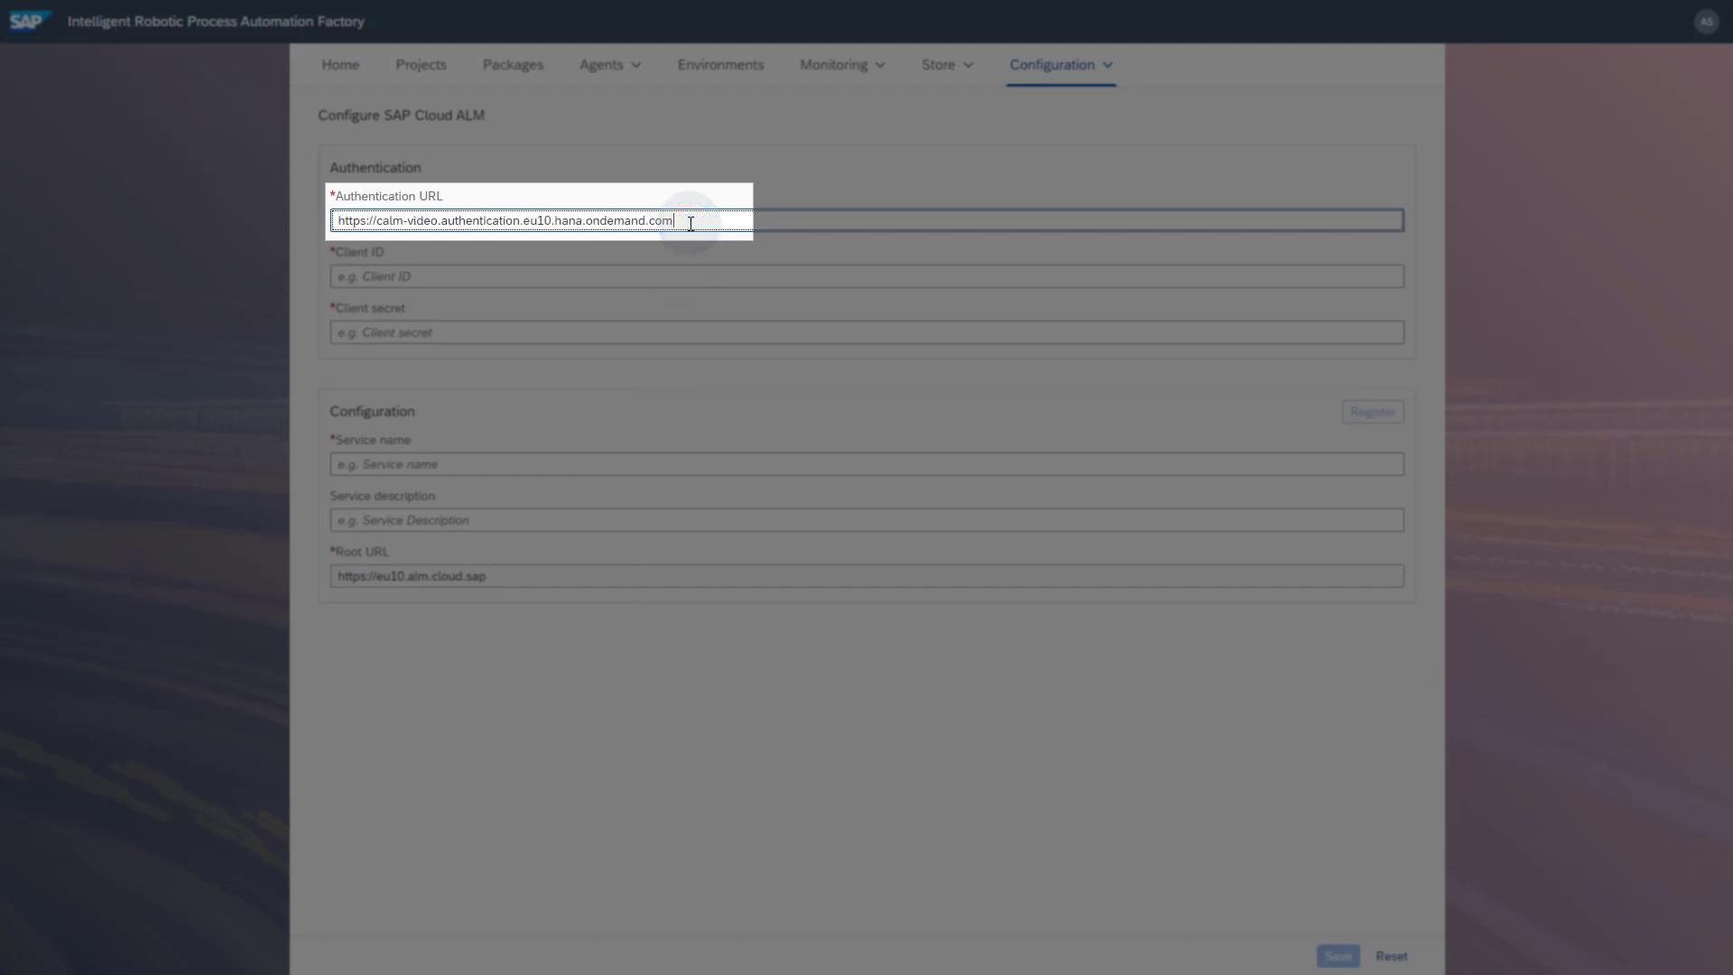
type("/oauth/token")
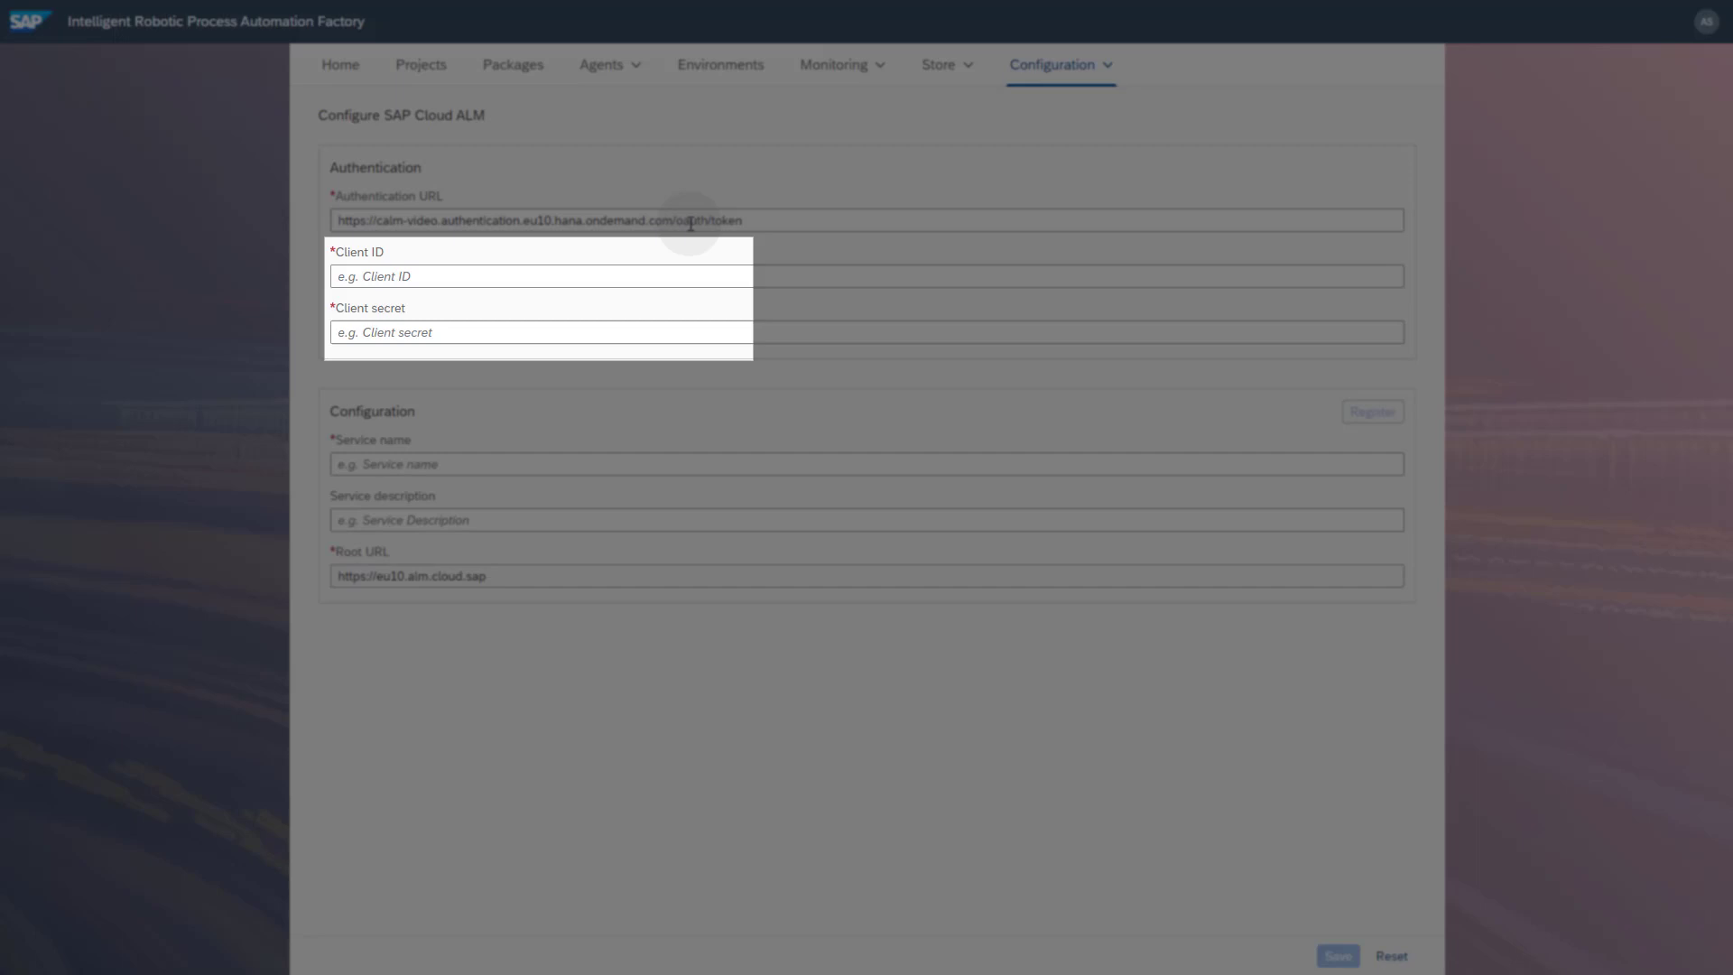
left_click(530, 275)
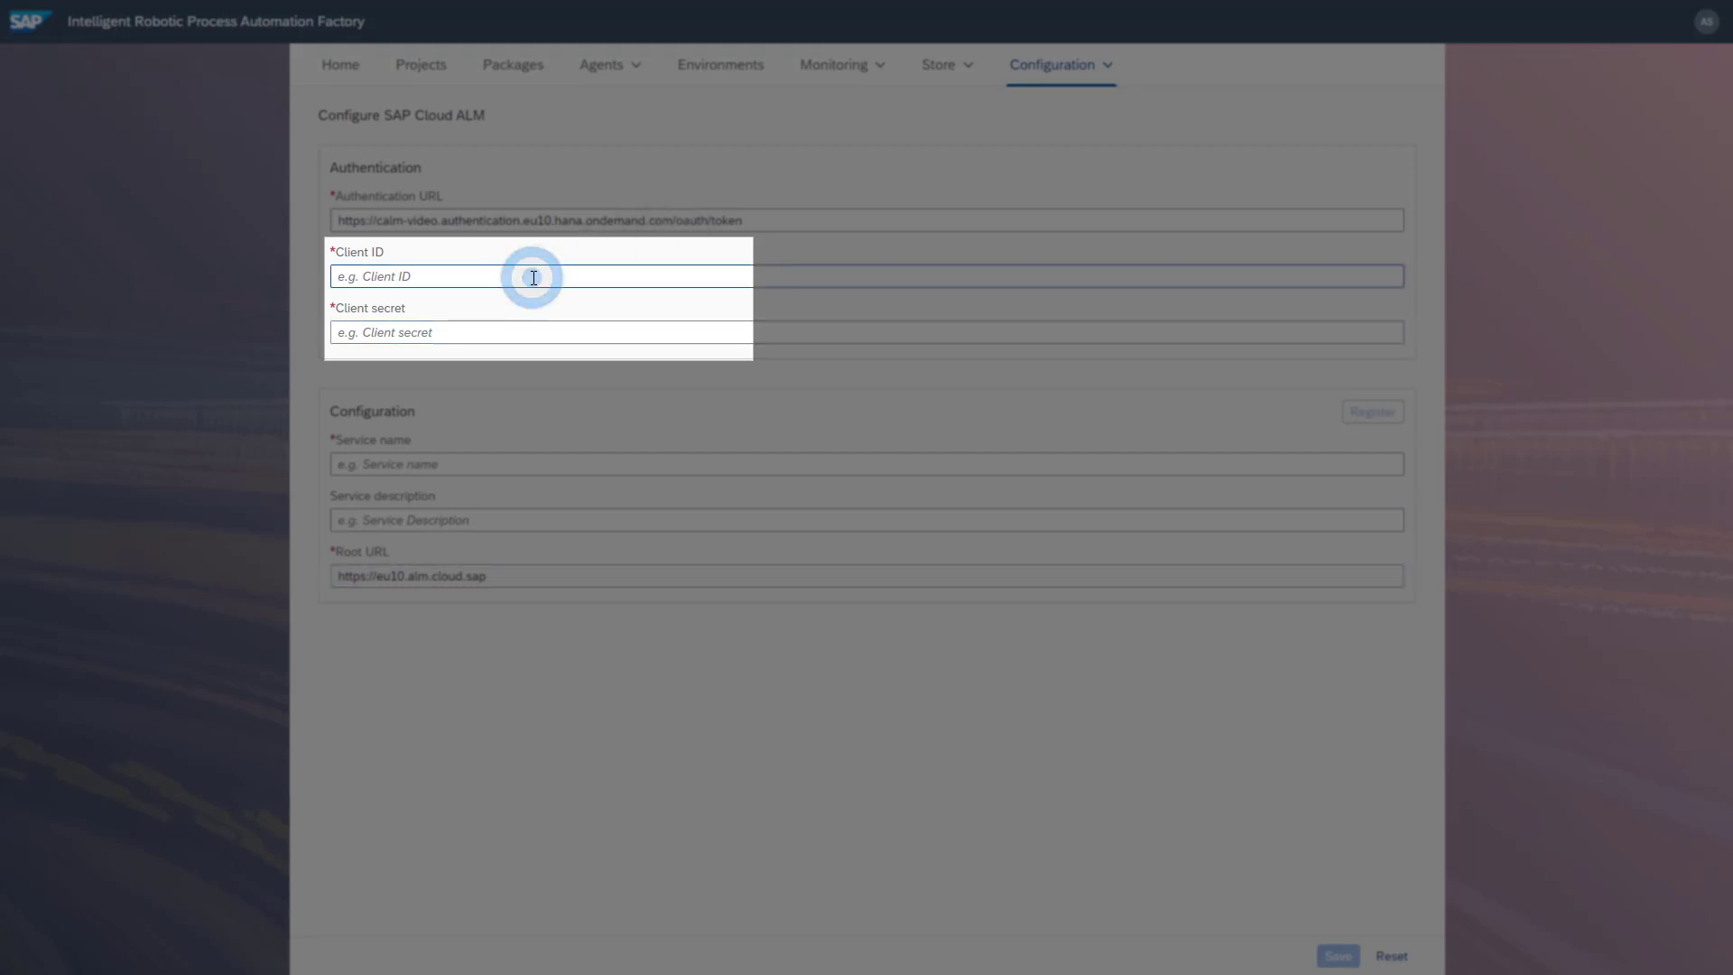
key("ctrl+v")
key("Tab")
key("ctrl+v")
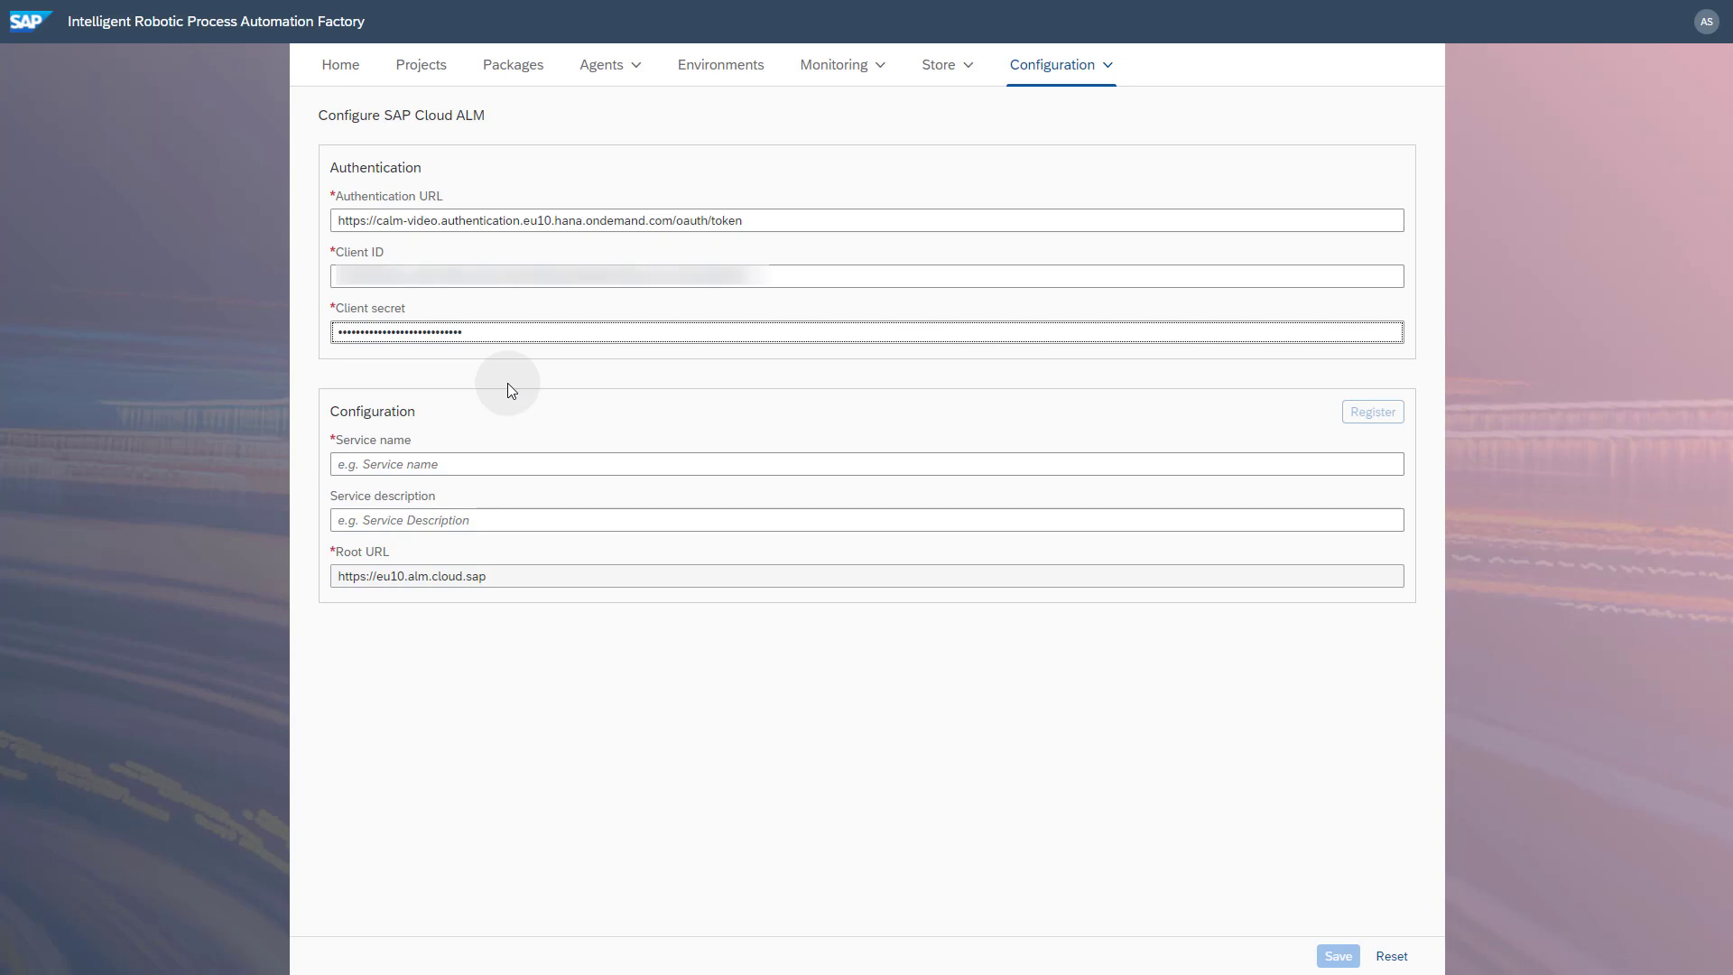
Name the service IRPA_DEMO with description 'IRPA Demo Tenant' and save the configuration.
left_click(489, 461)
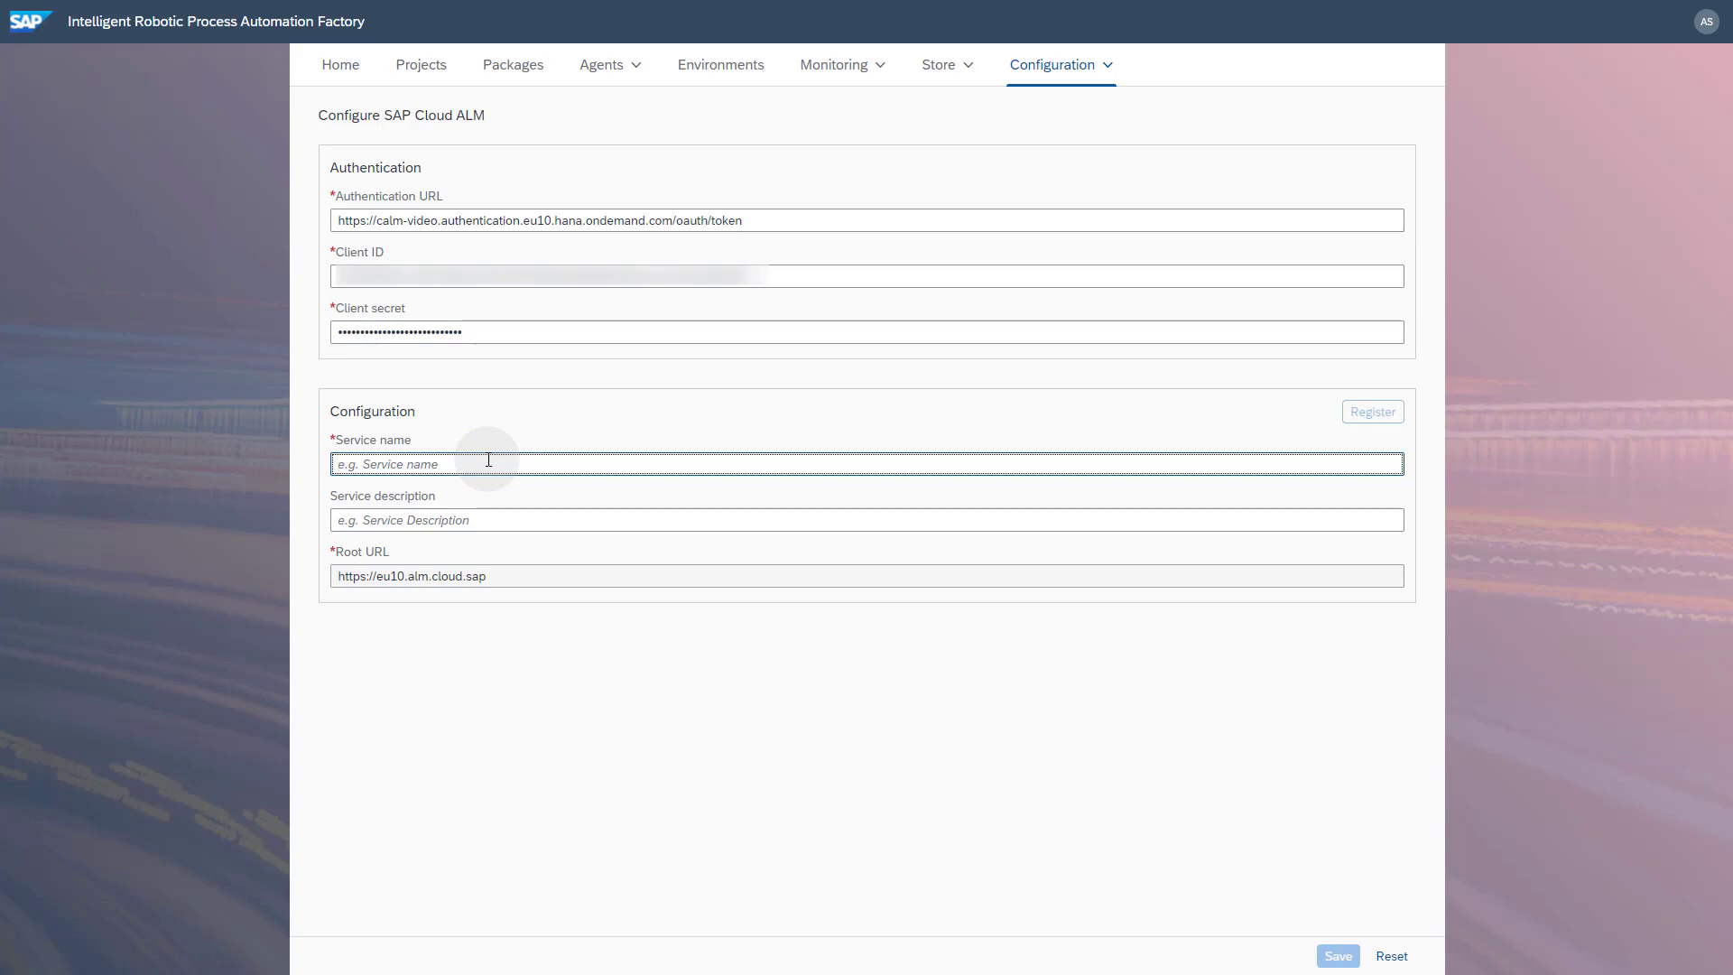
type("IRPA_DEMO")
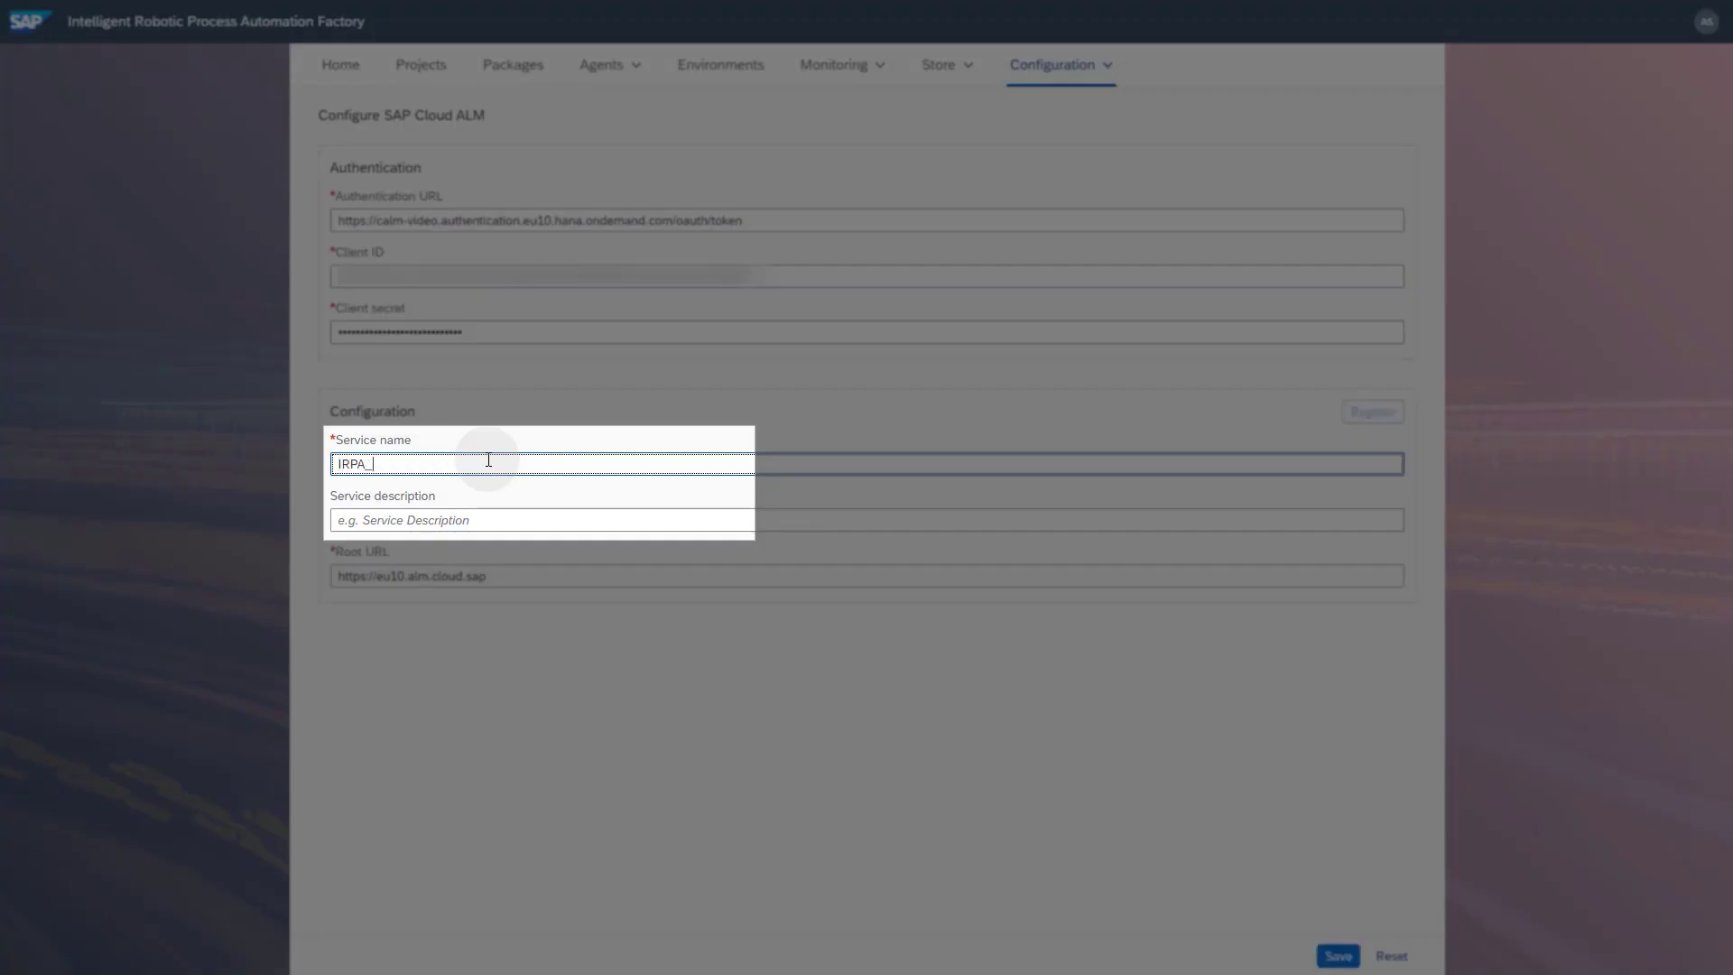
left_click(470, 510)
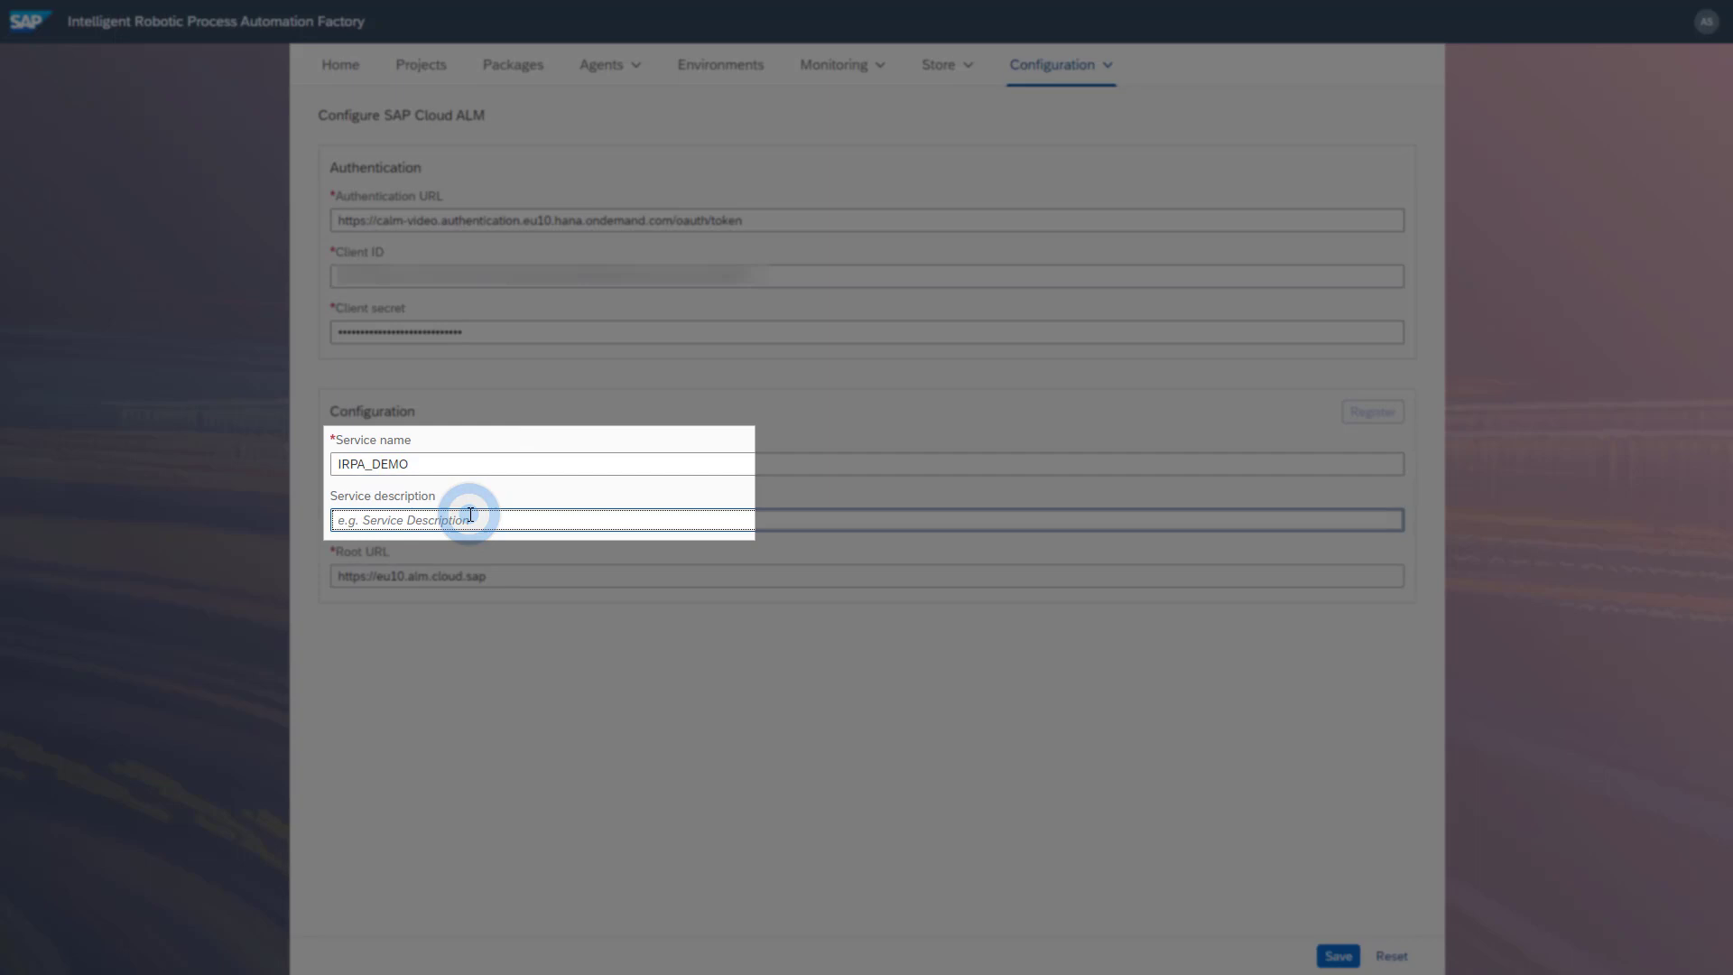
type("IRPA Demo Tenant")
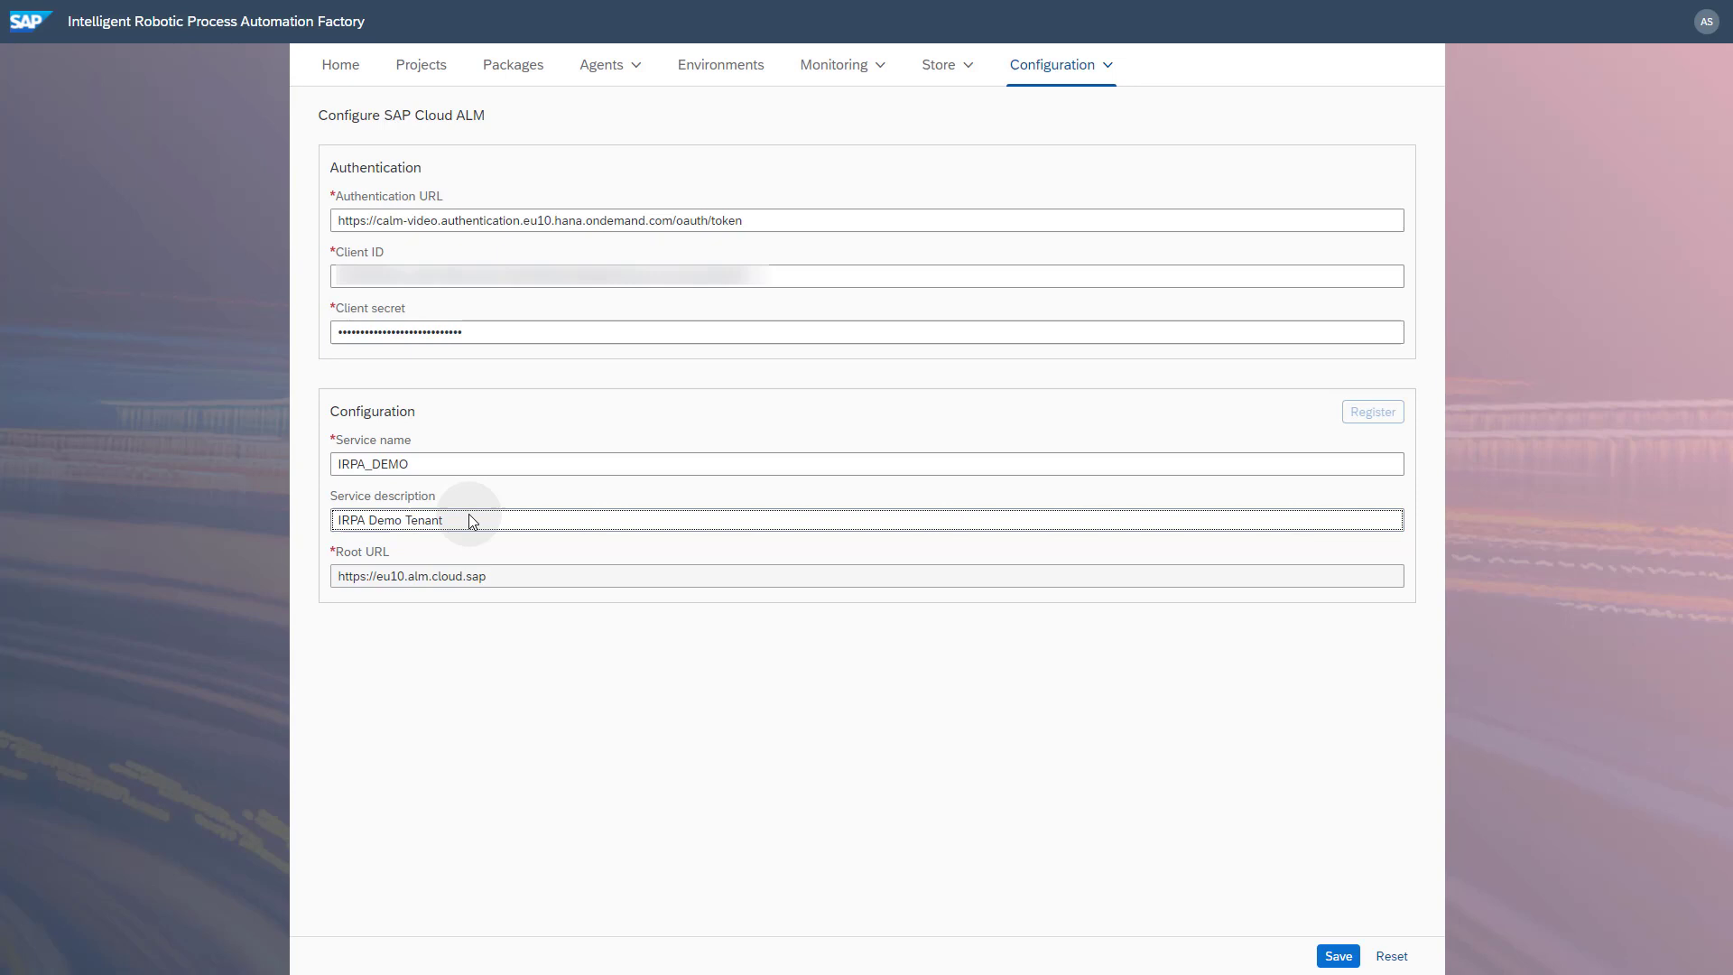
left_click(1339, 957)
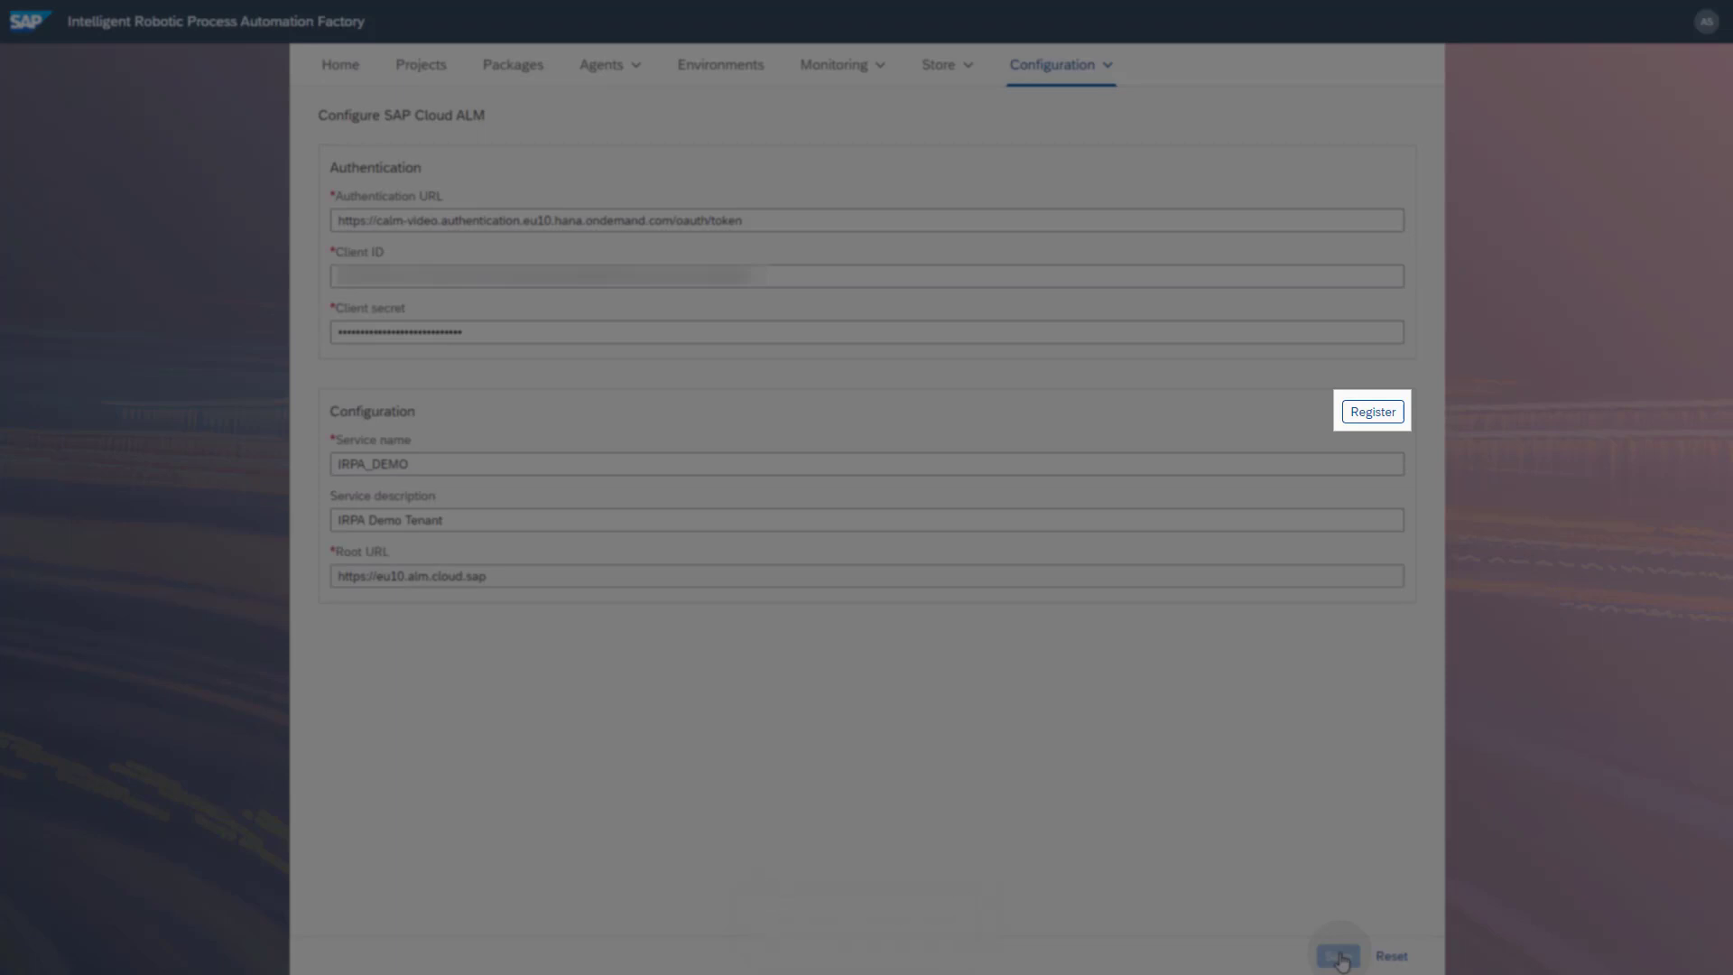
Register the IRPA_DEMO tenant with SAP Cloud ALM.
left_click(1374, 417)
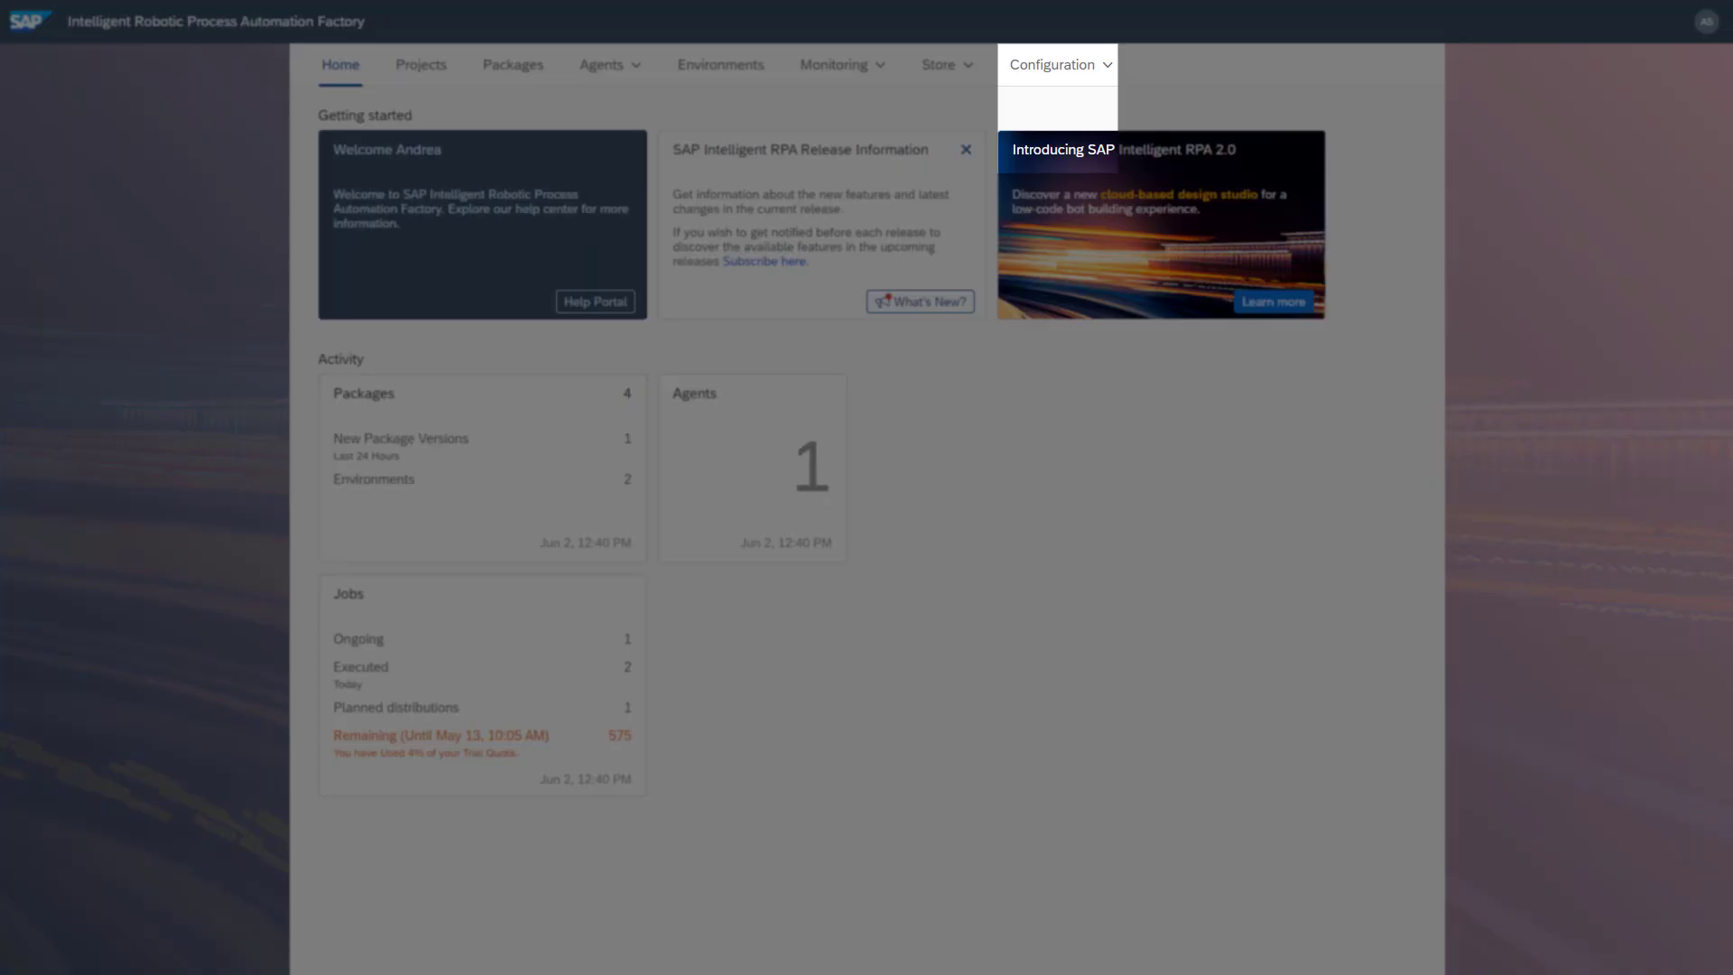
Reopen the SAP Cloud ALM settings and enable job monitoring for RestartIntroscope and RepeatScheduling.
left_click(1103, 68)
left_click(1086, 131)
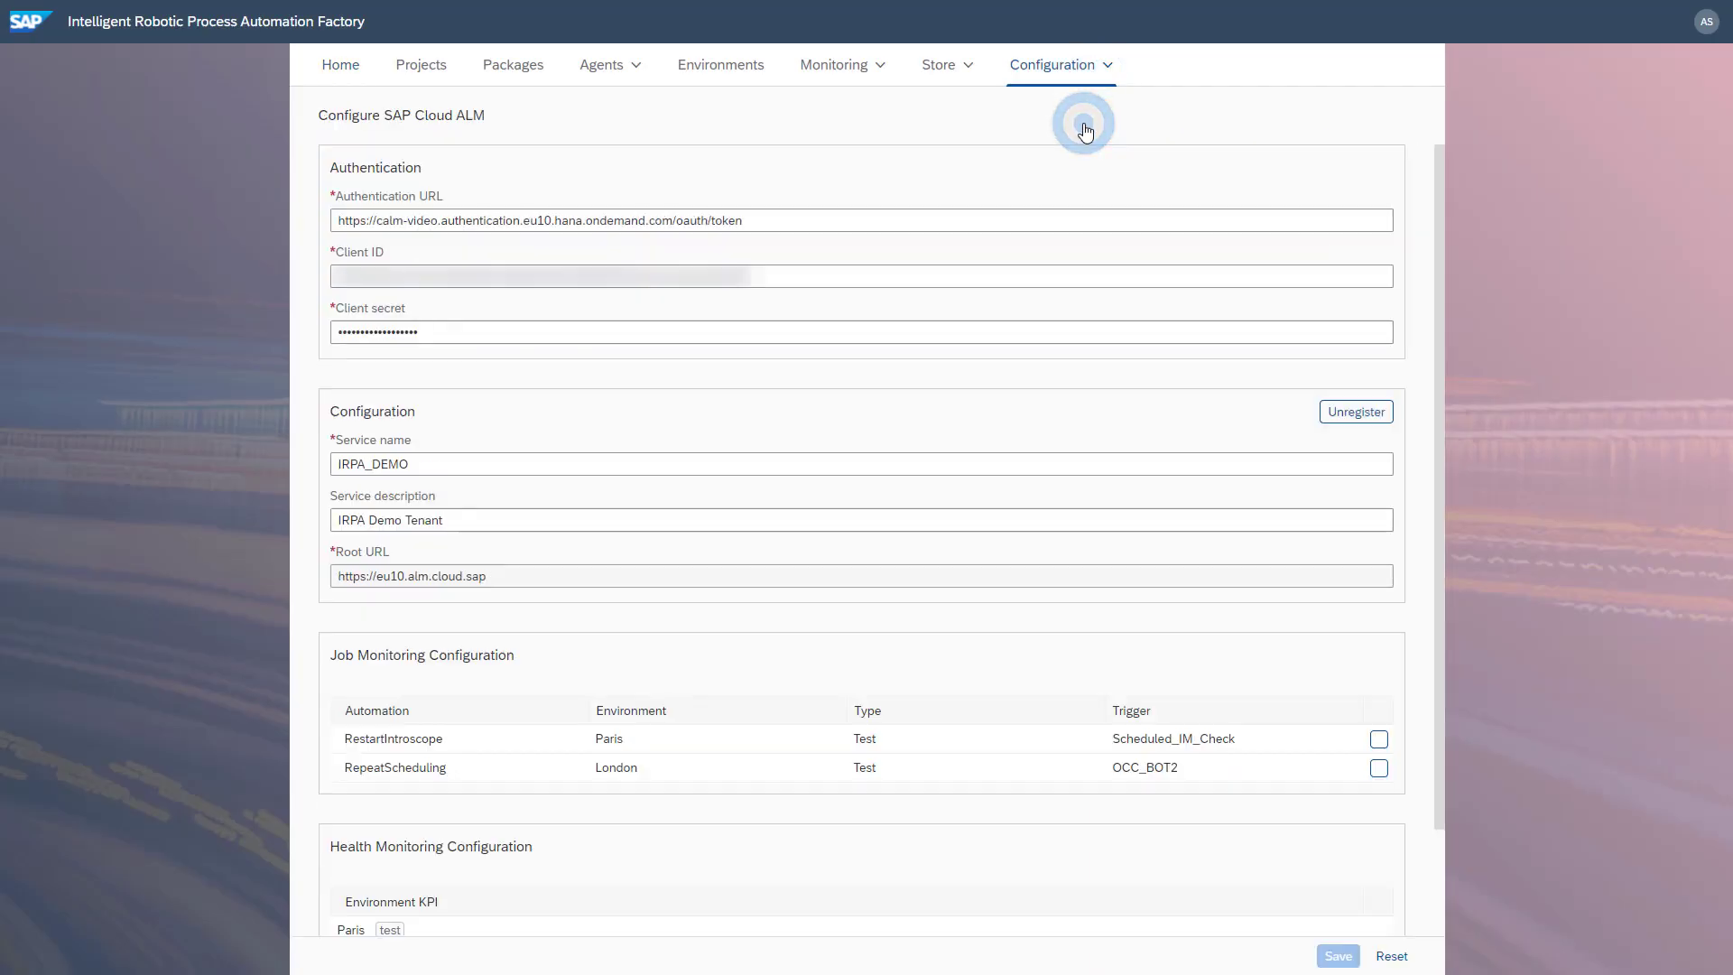
left_click(1439, 899)
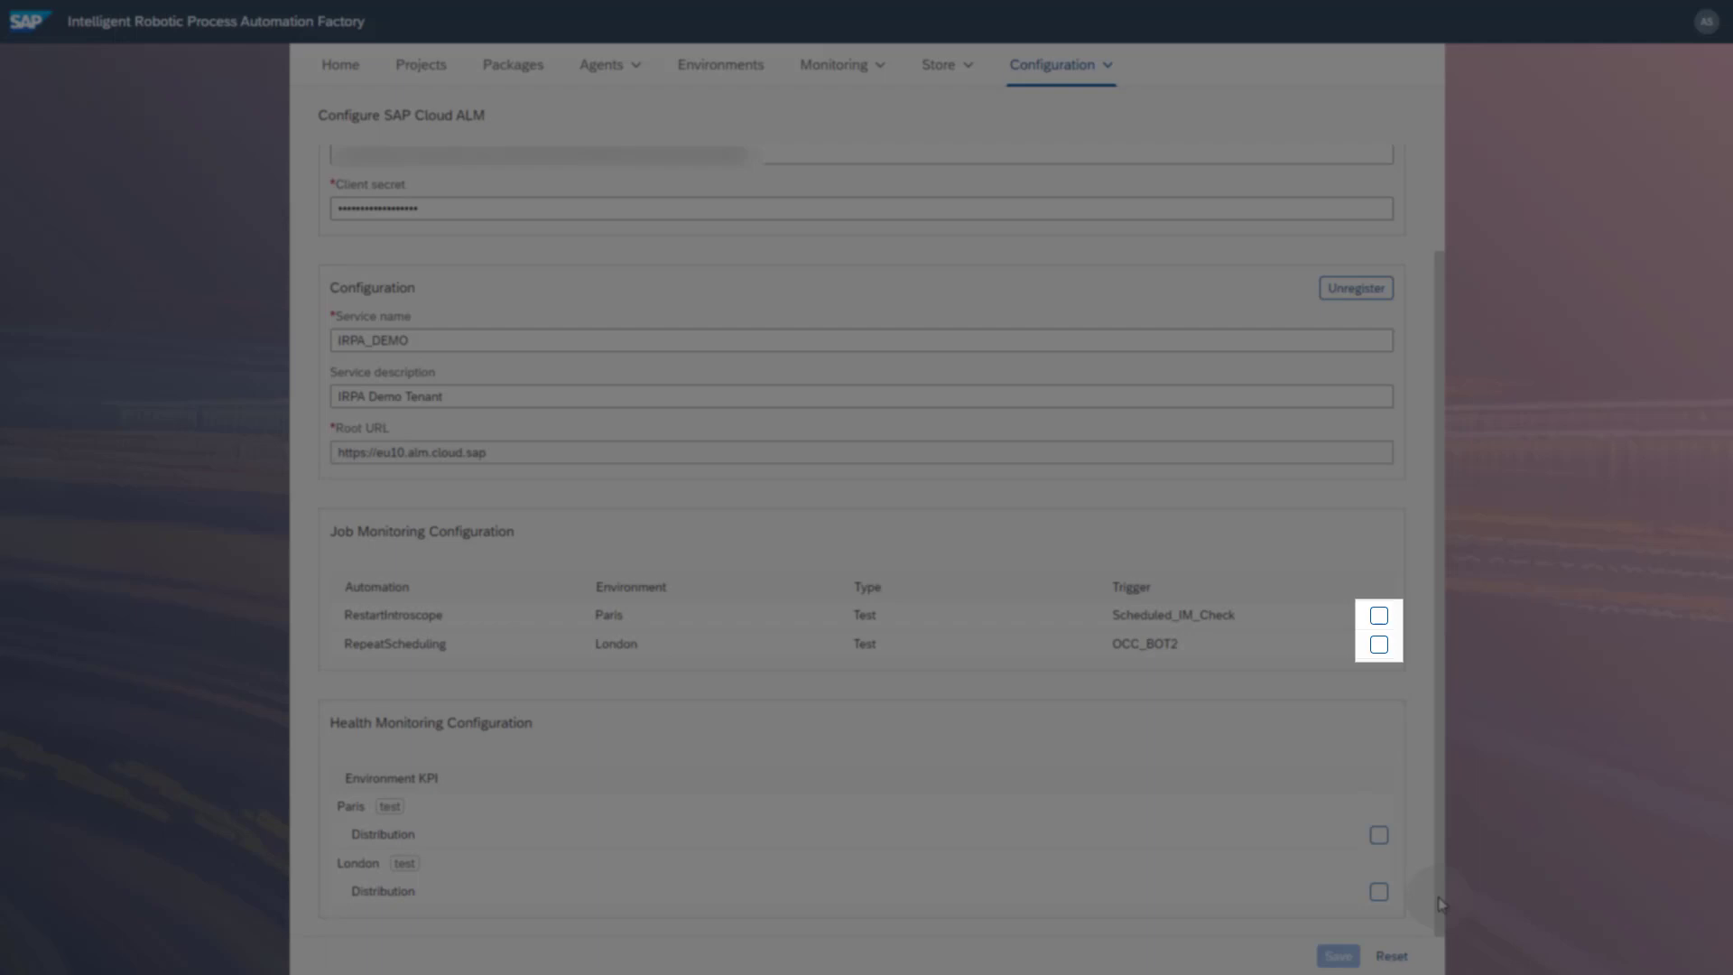
left_click(1379, 615)
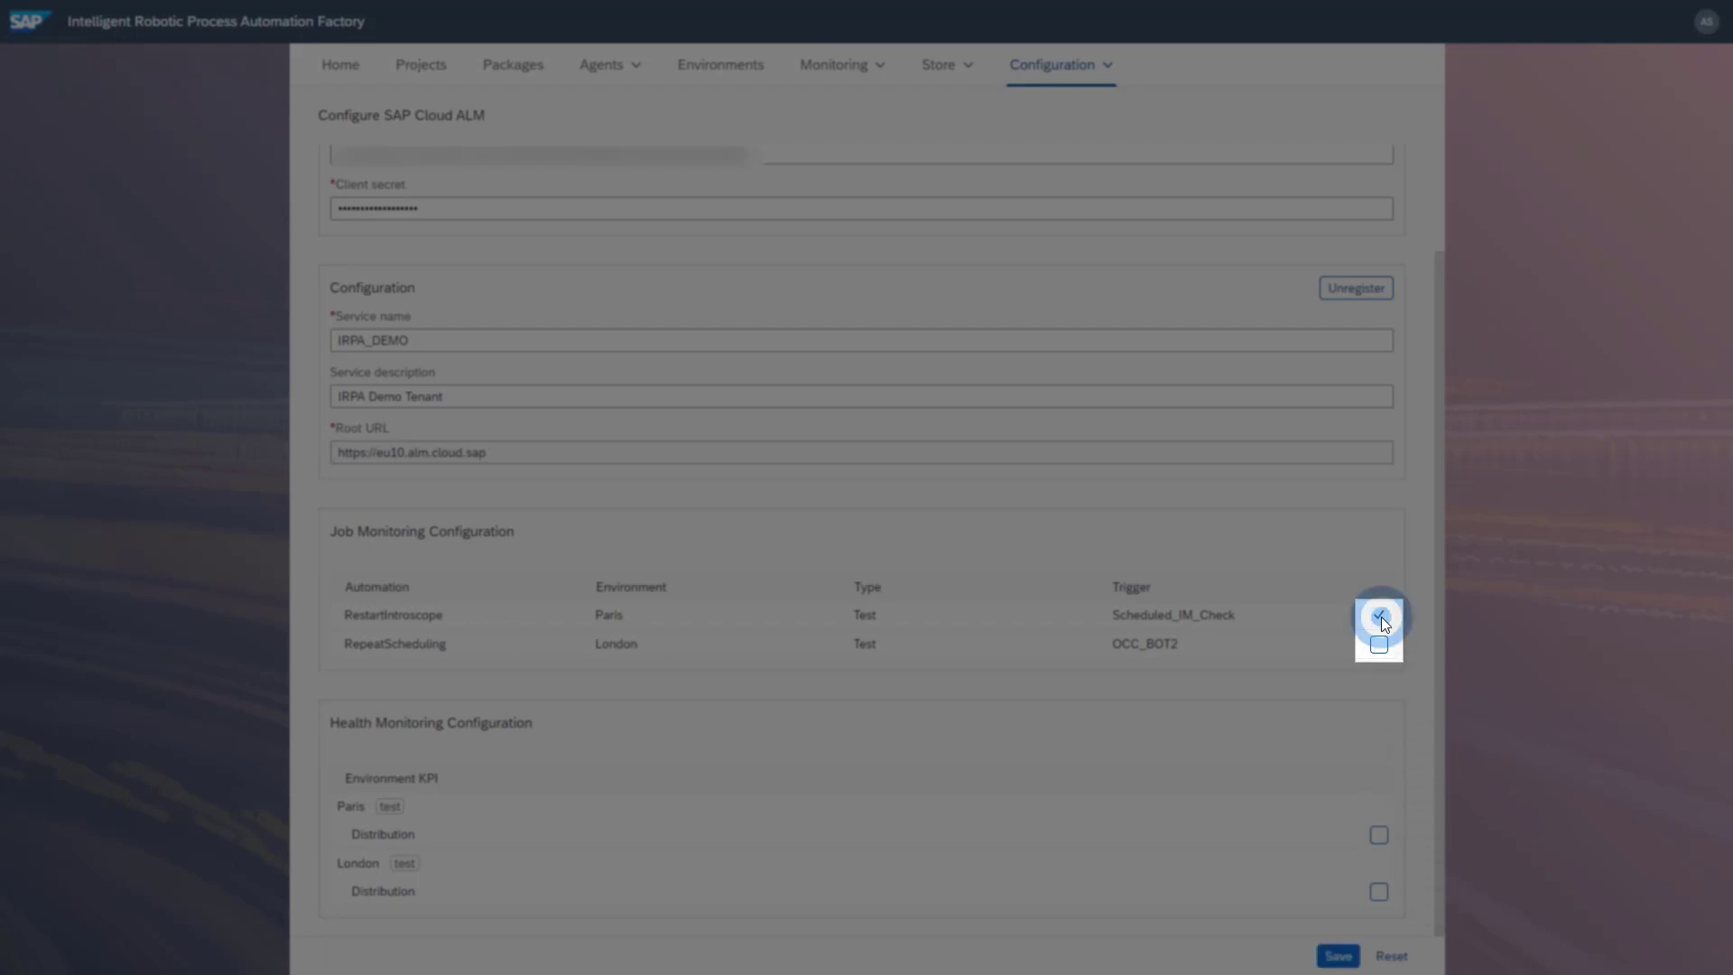
left_click(1378, 644)
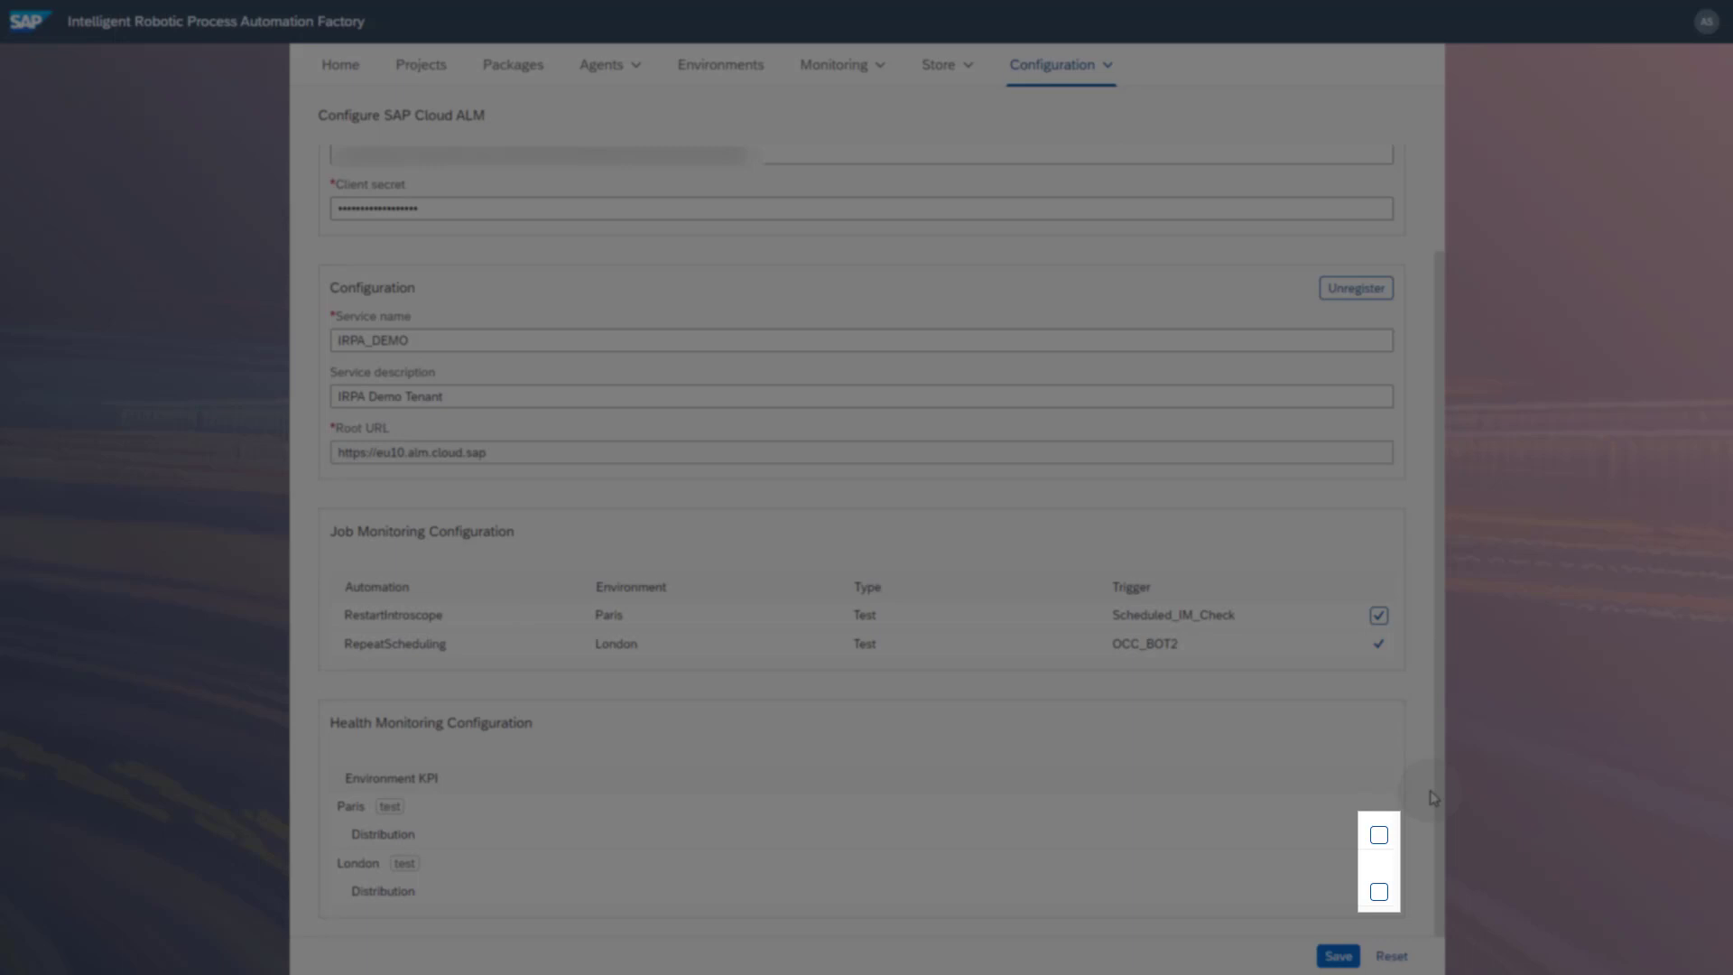
Enable Distribution health monitoring for Paris and London and save the monitoring configuration.
left_click(1379, 834)
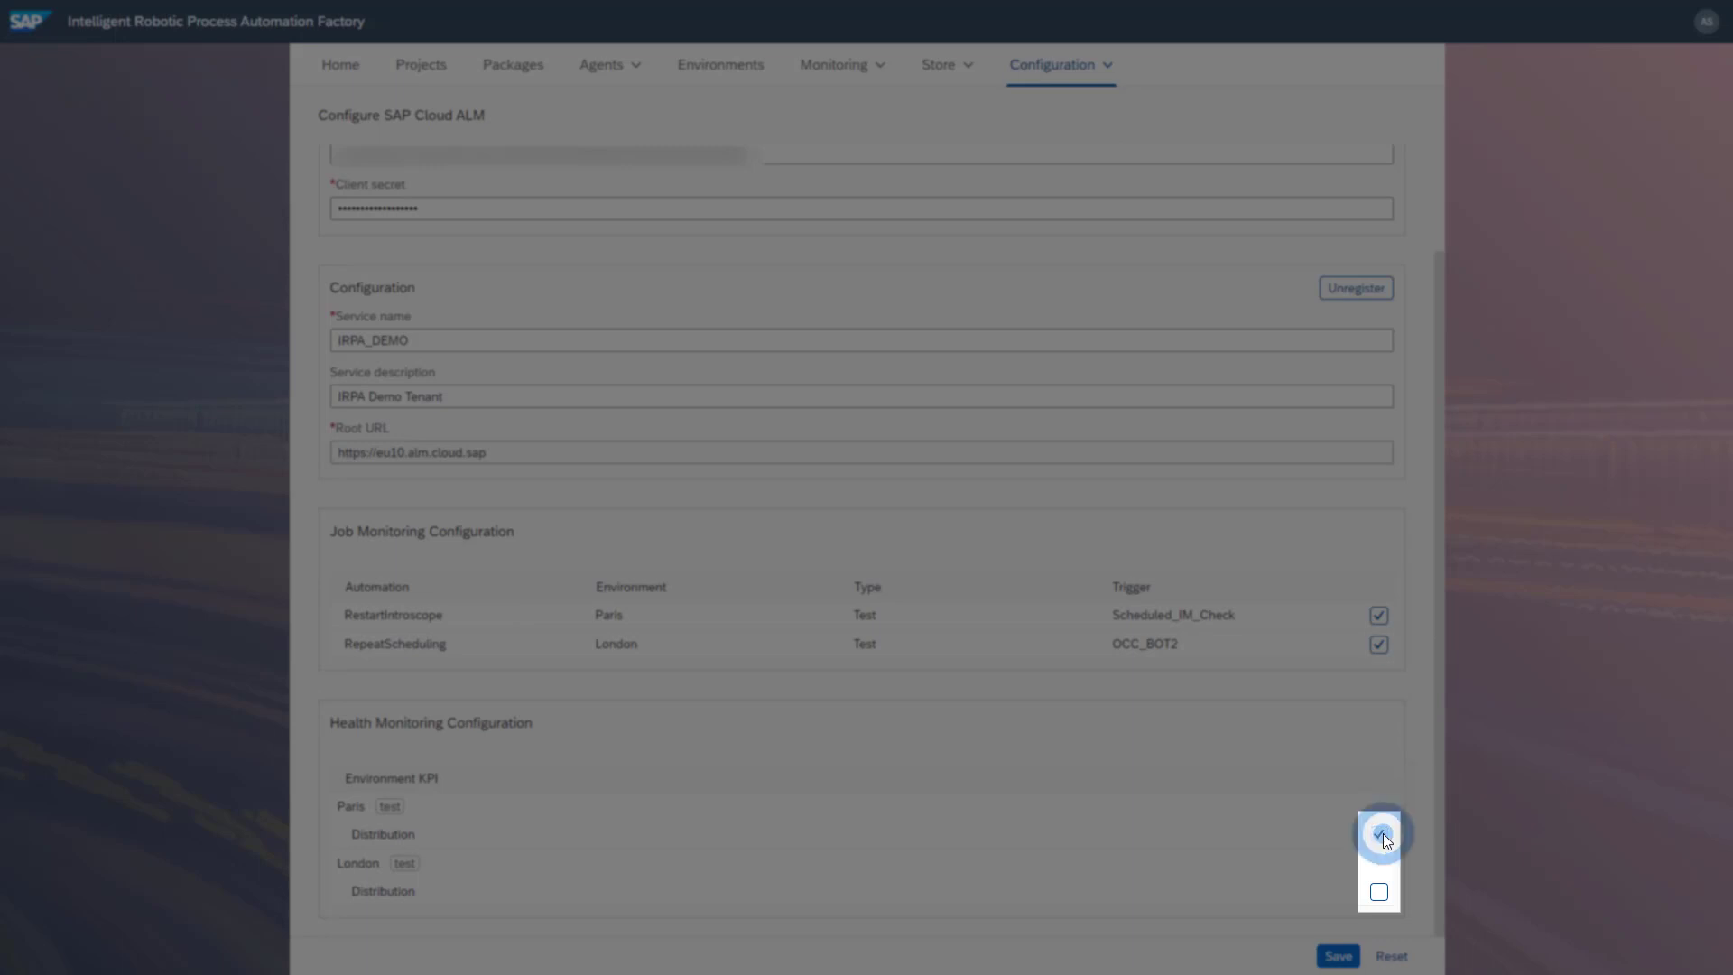
left_click(1381, 892)
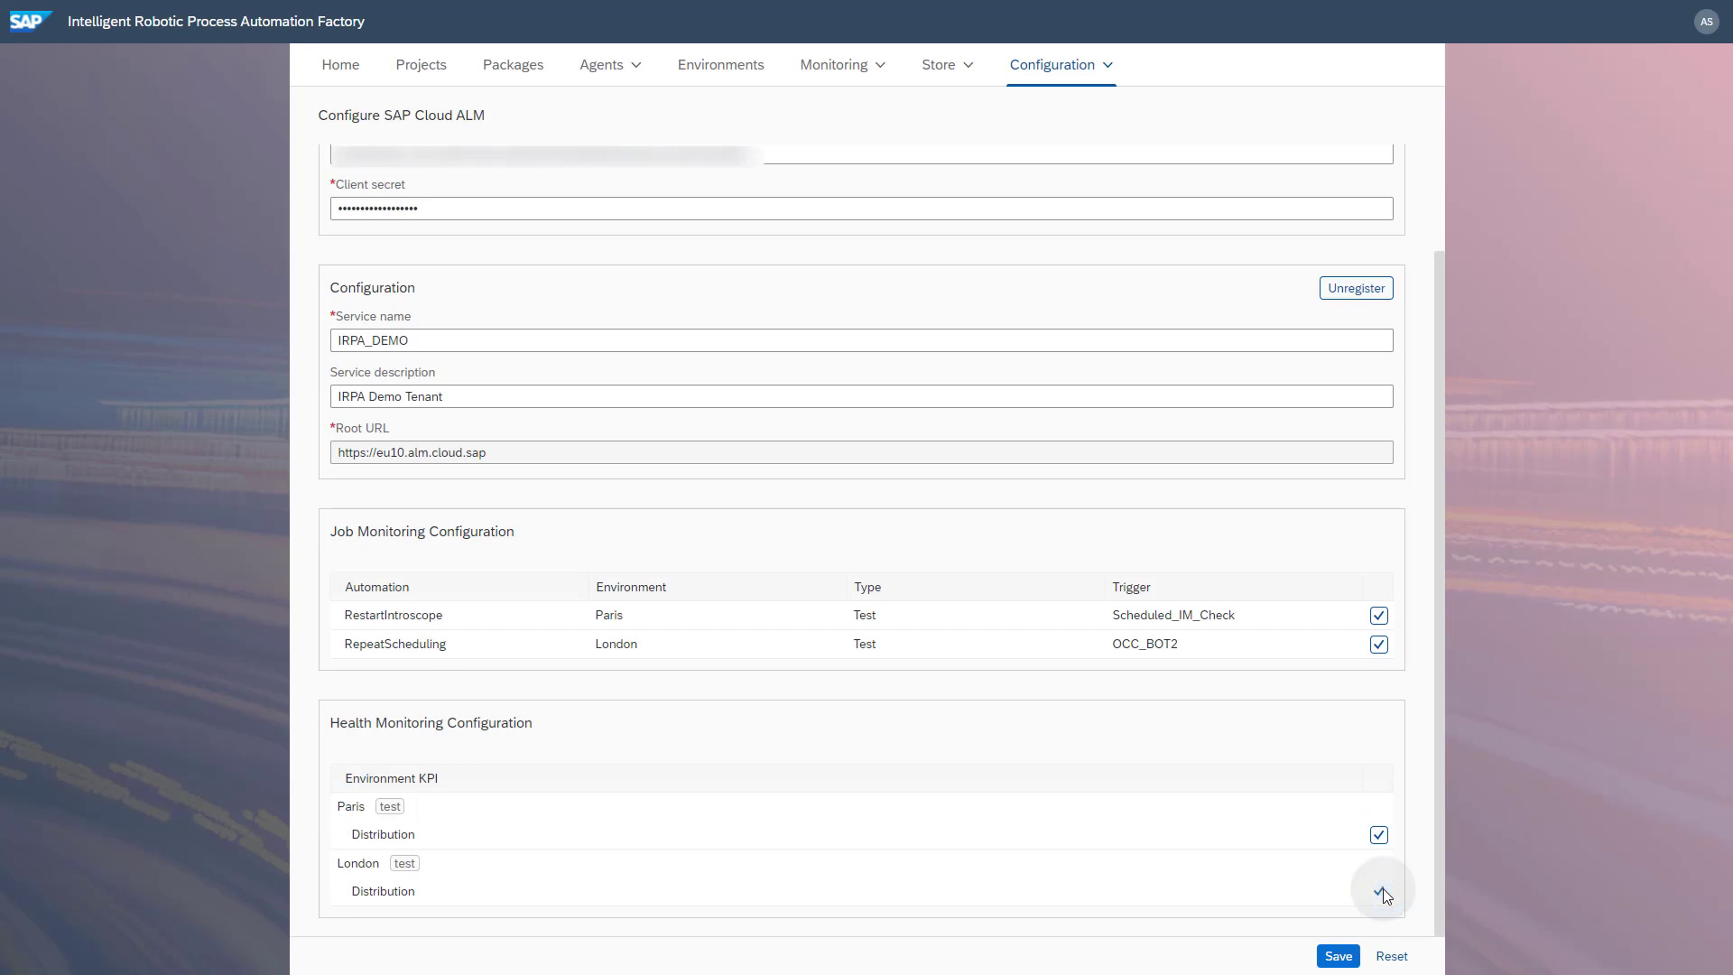
left_click(1340, 957)
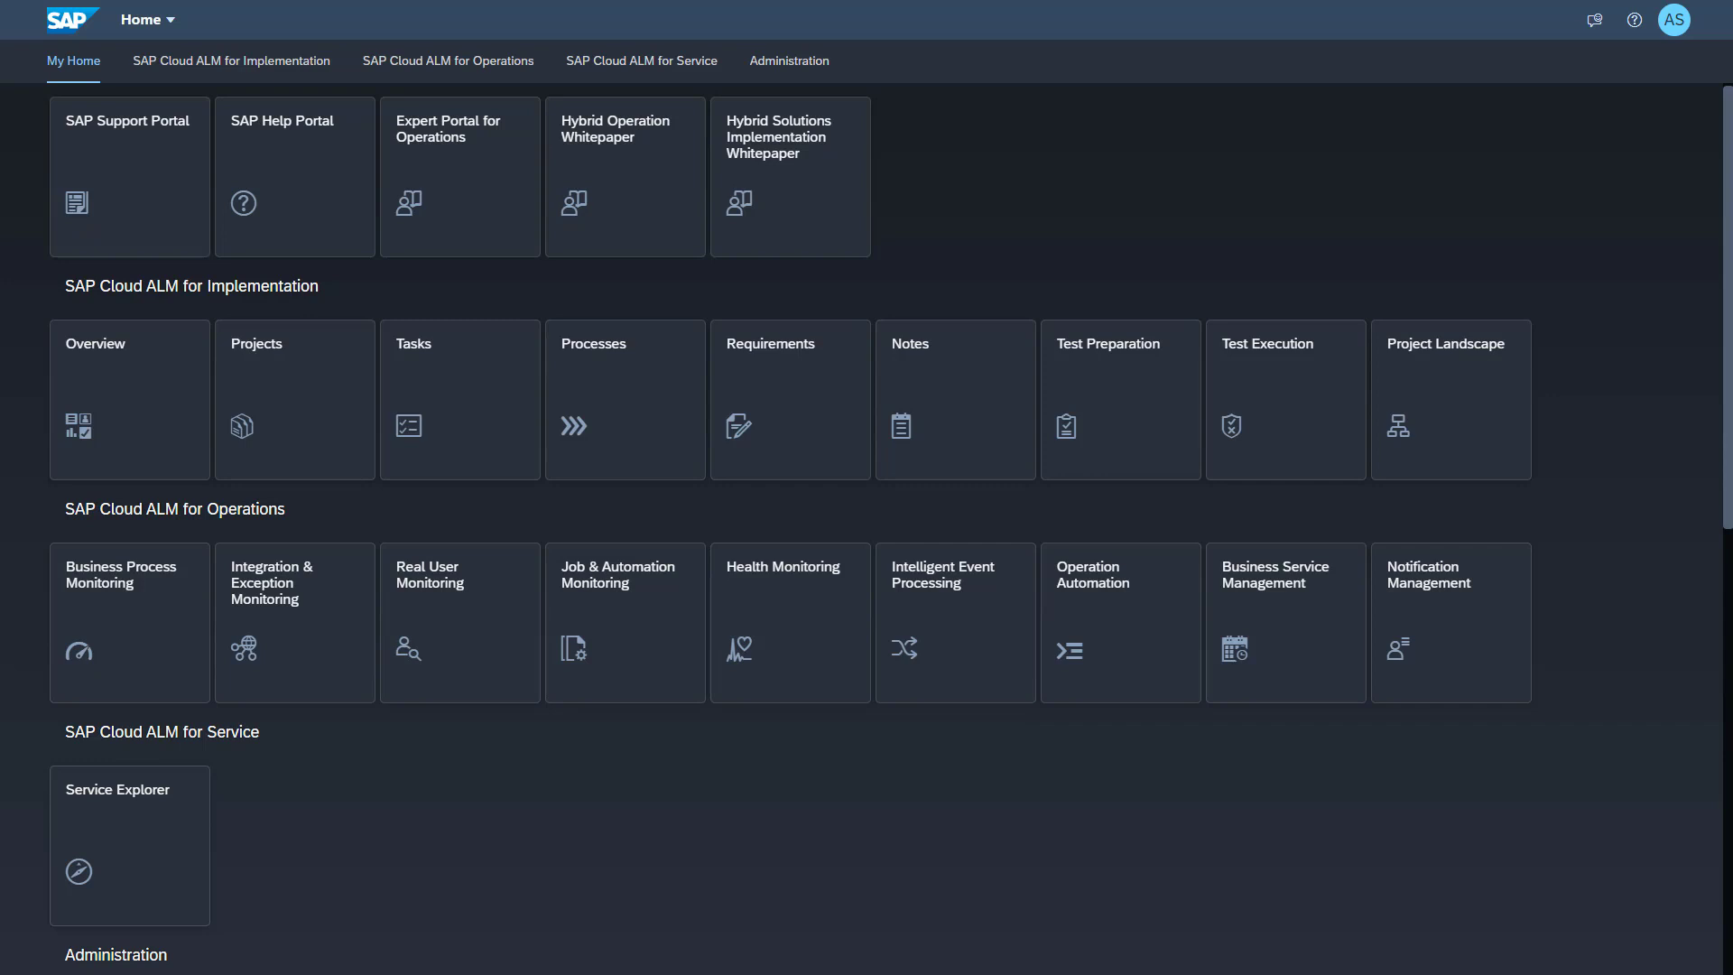
Switch the launchpad to the SAP Cloud ALM for Operations section.
left_click(438, 61)
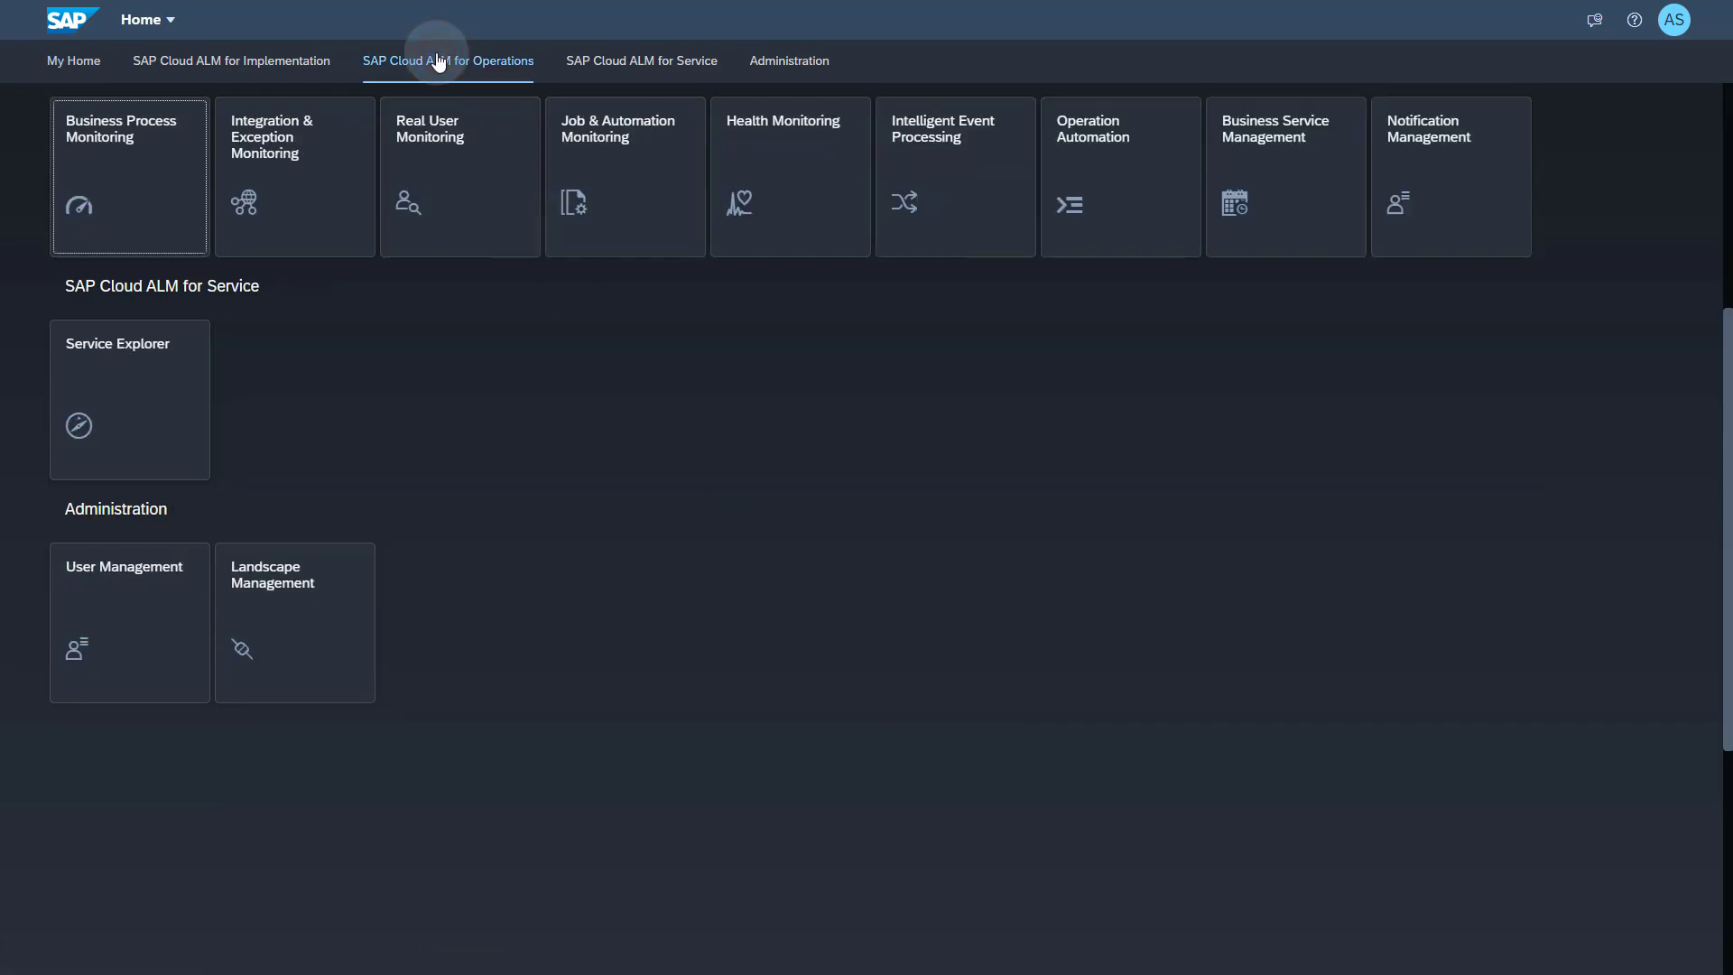
Open Job & Automation Monitoring and limit its scope to the IRPA_DEMO service.
left_click(611, 155)
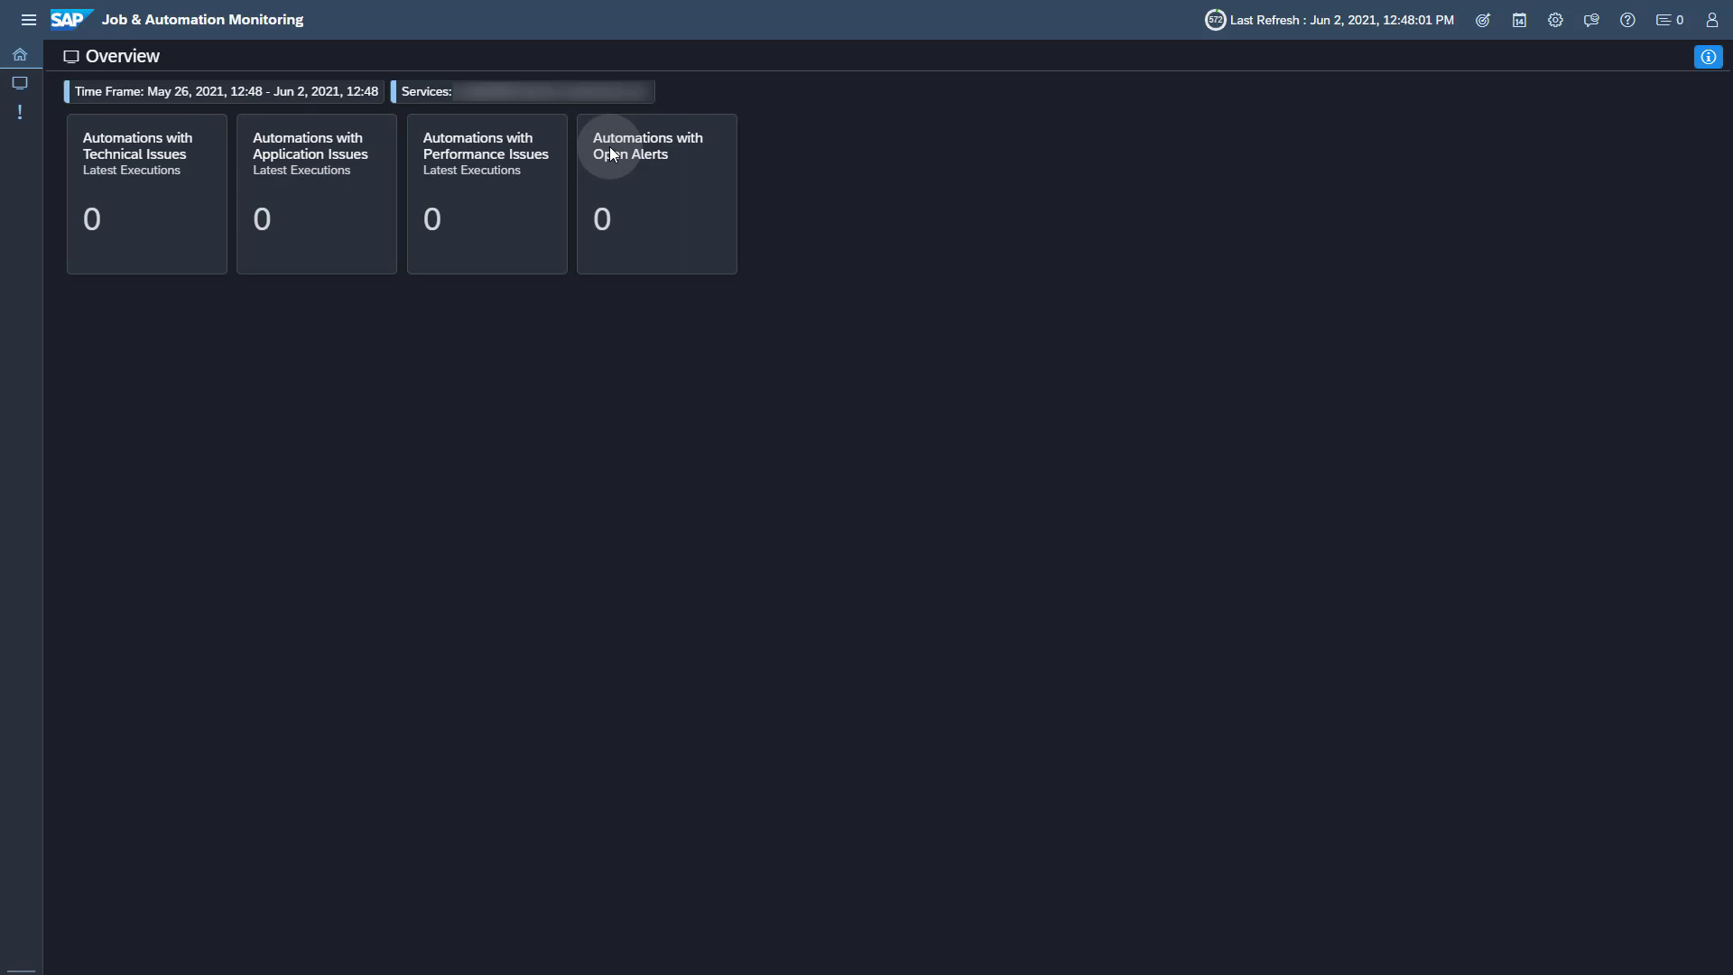
left_click(1481, 18)
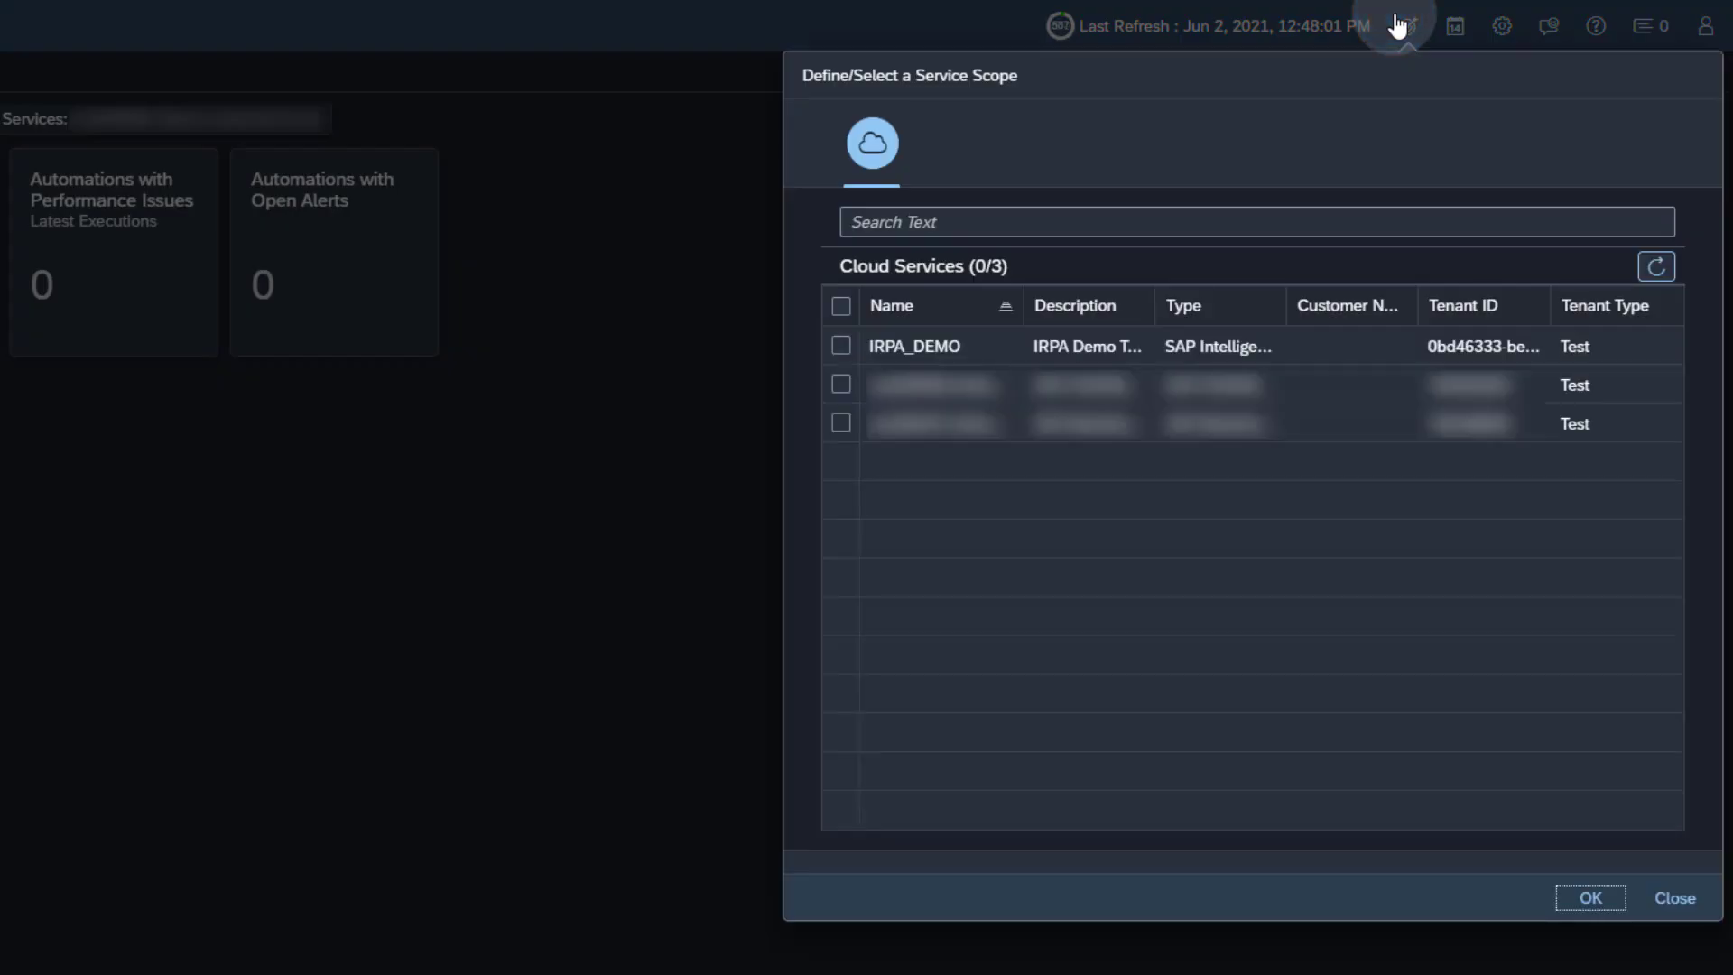
left_click(843, 350)
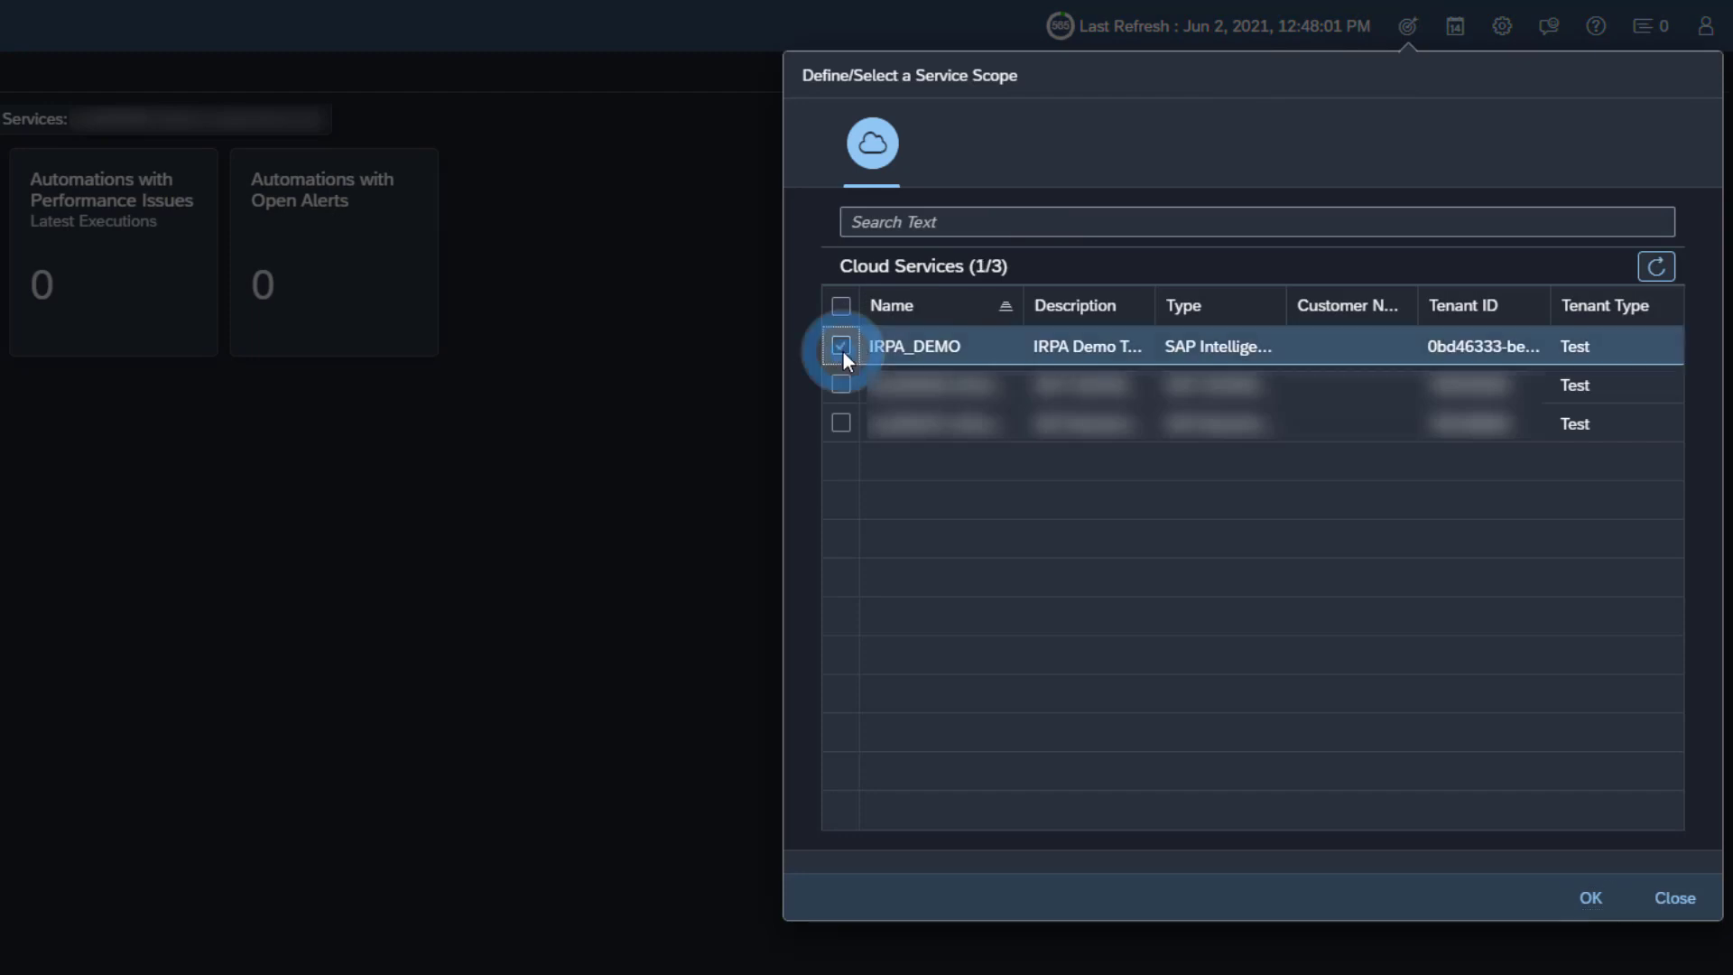
left_click(1590, 901)
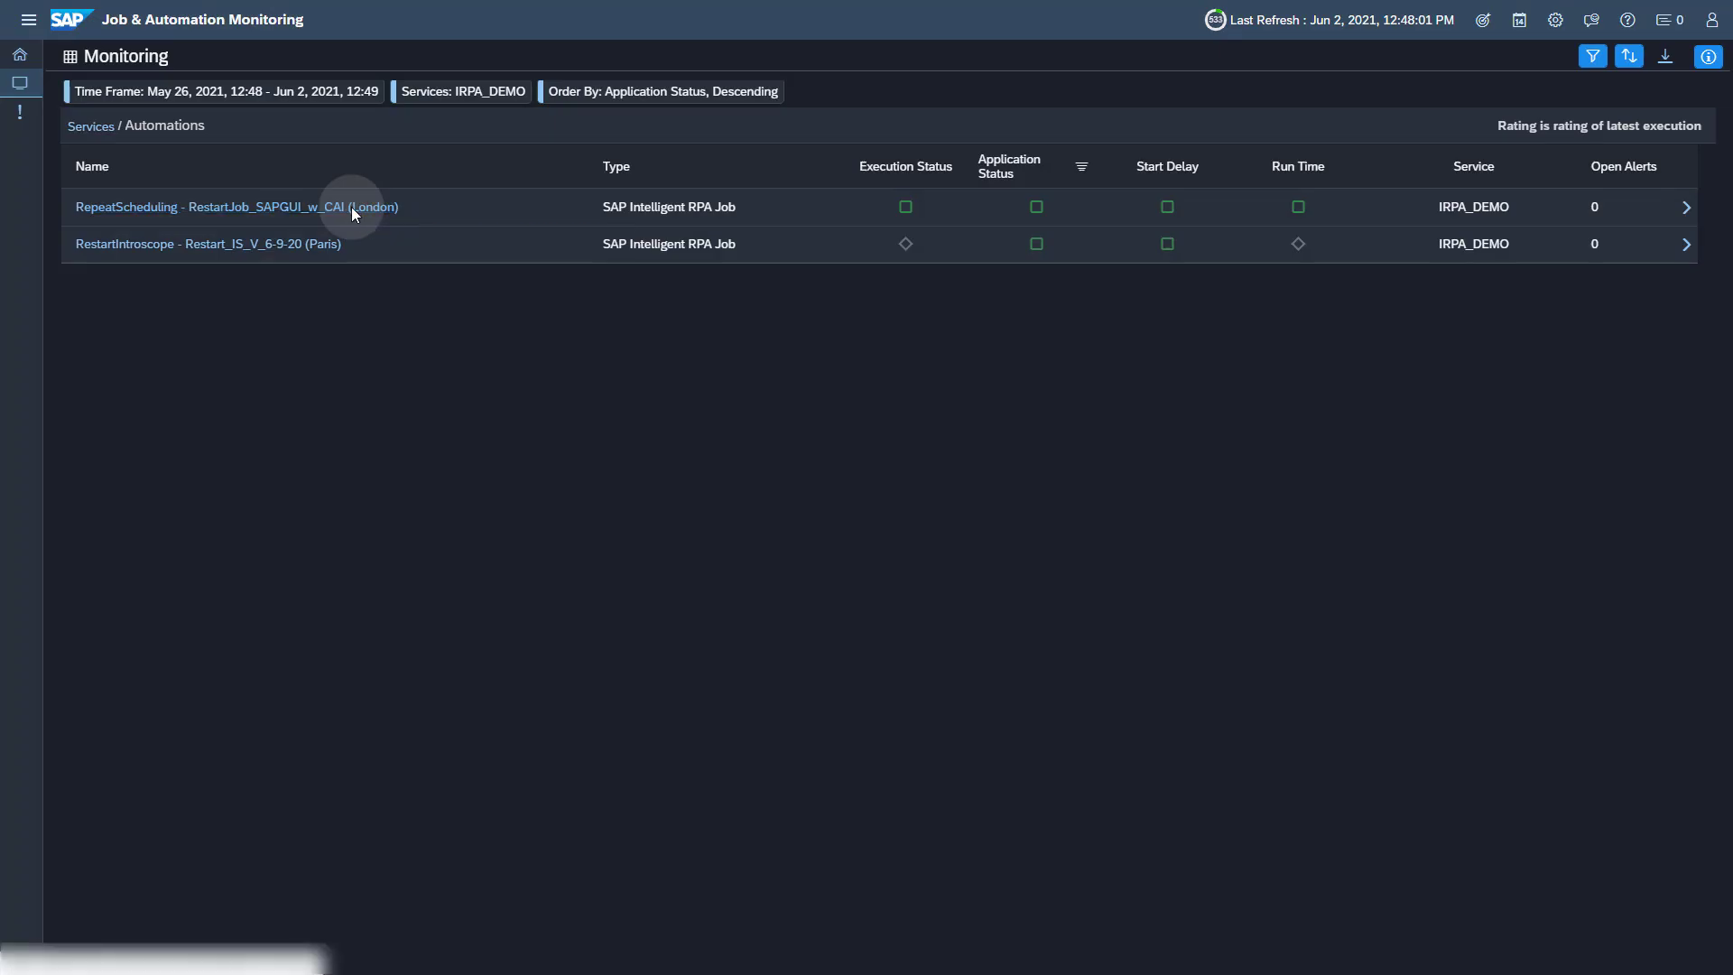
Return to the launchpad home and show the SAP Cloud ALM for Operations apps.
left_click(26, 58)
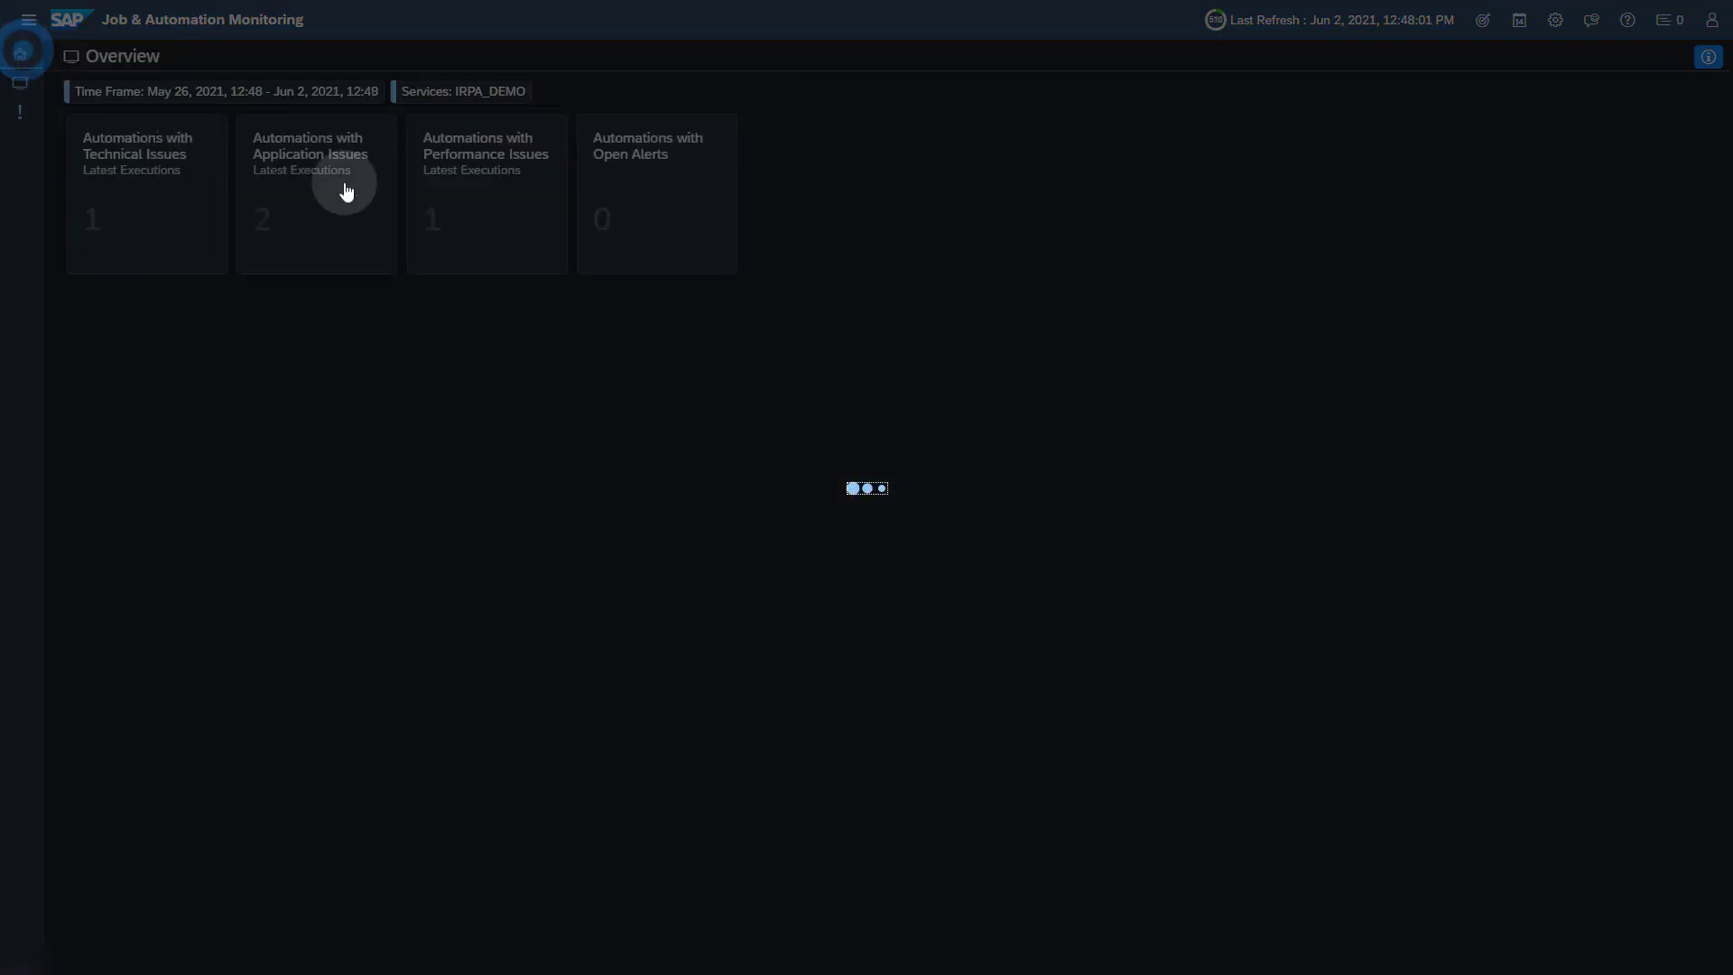
left_click(863, 395)
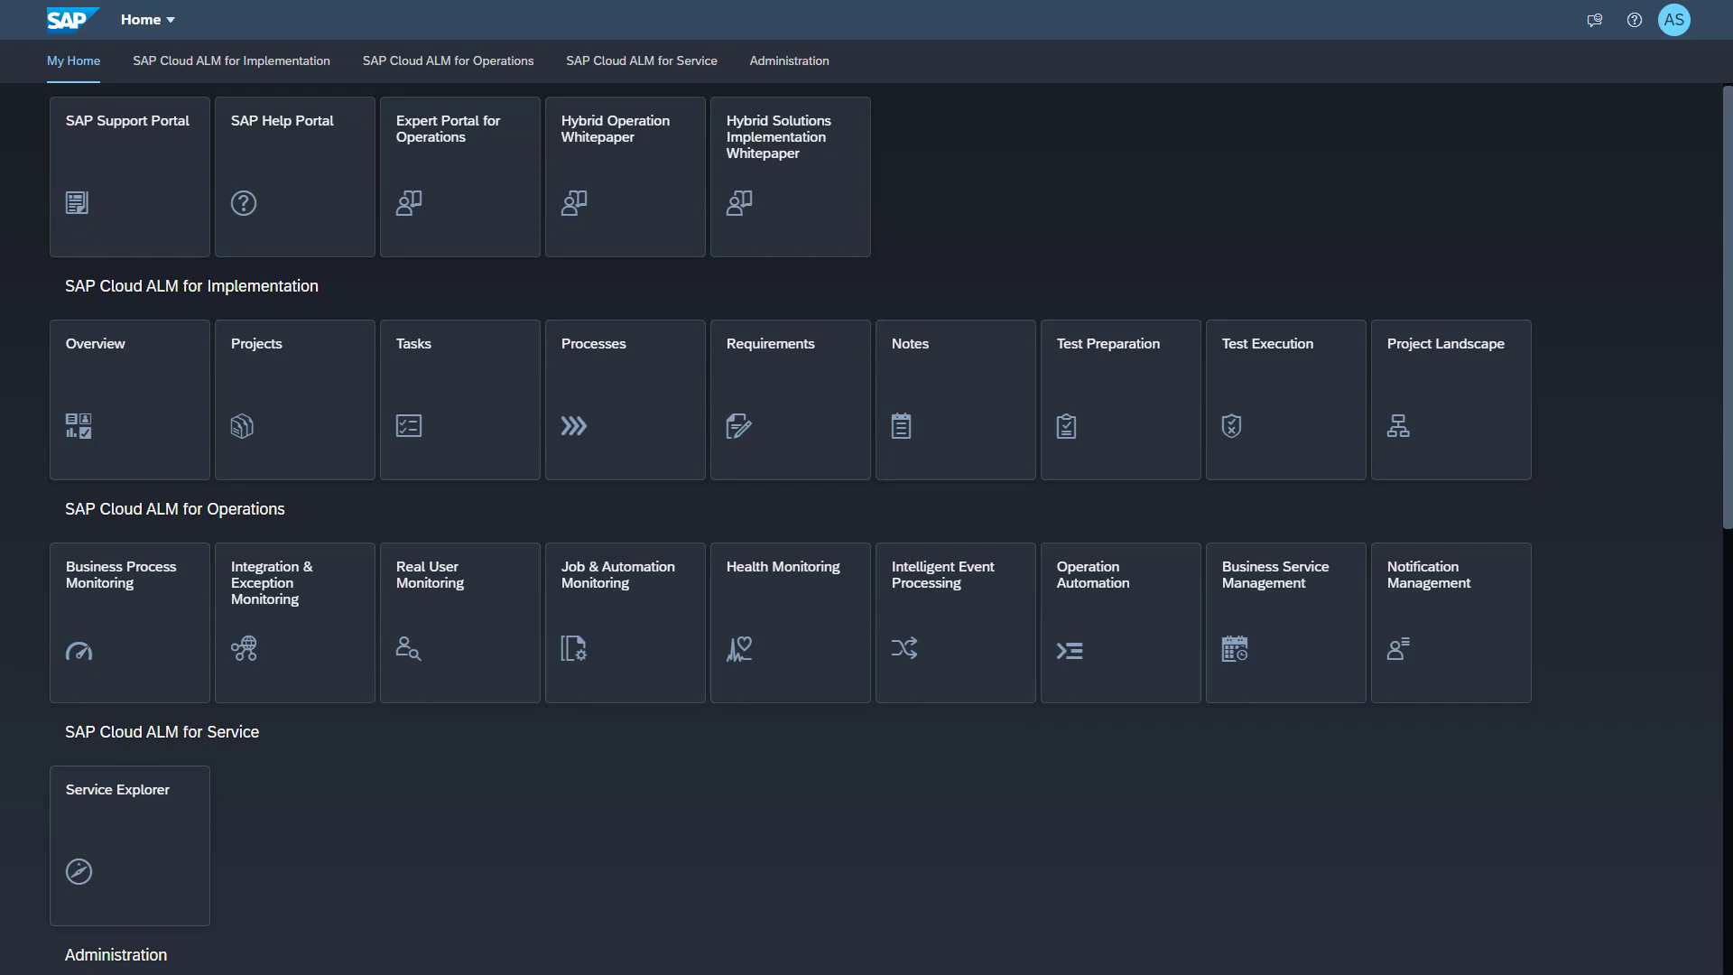
left_click(453, 65)
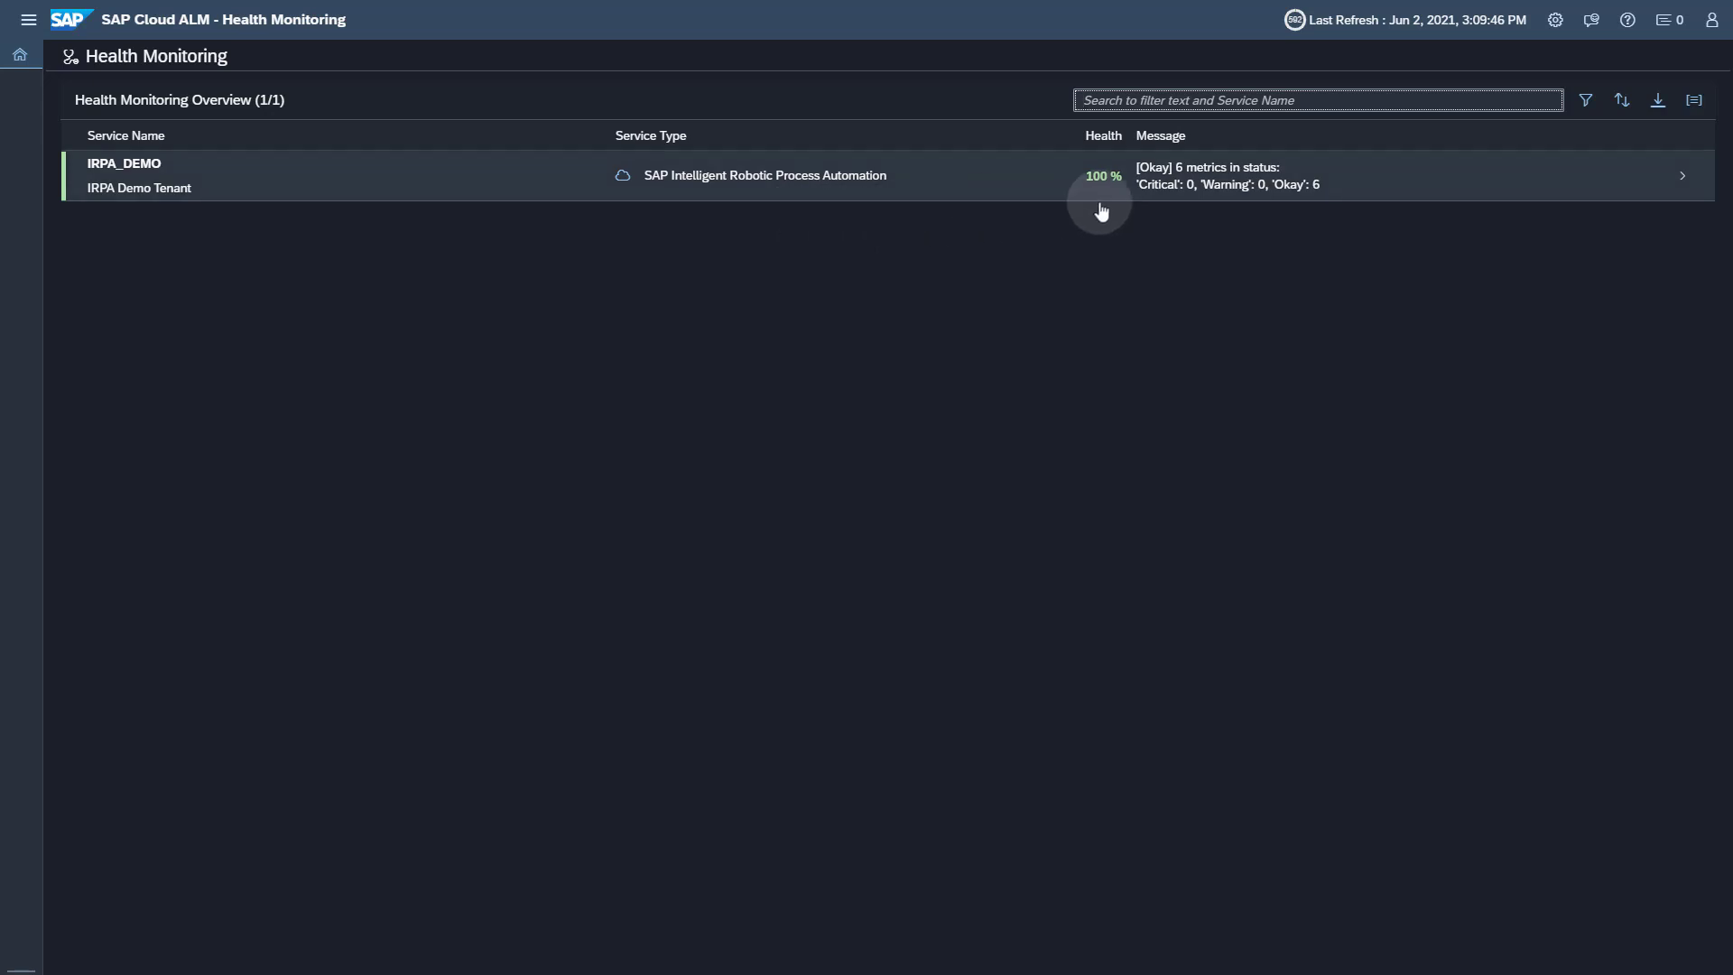
left_click(1625, 176)
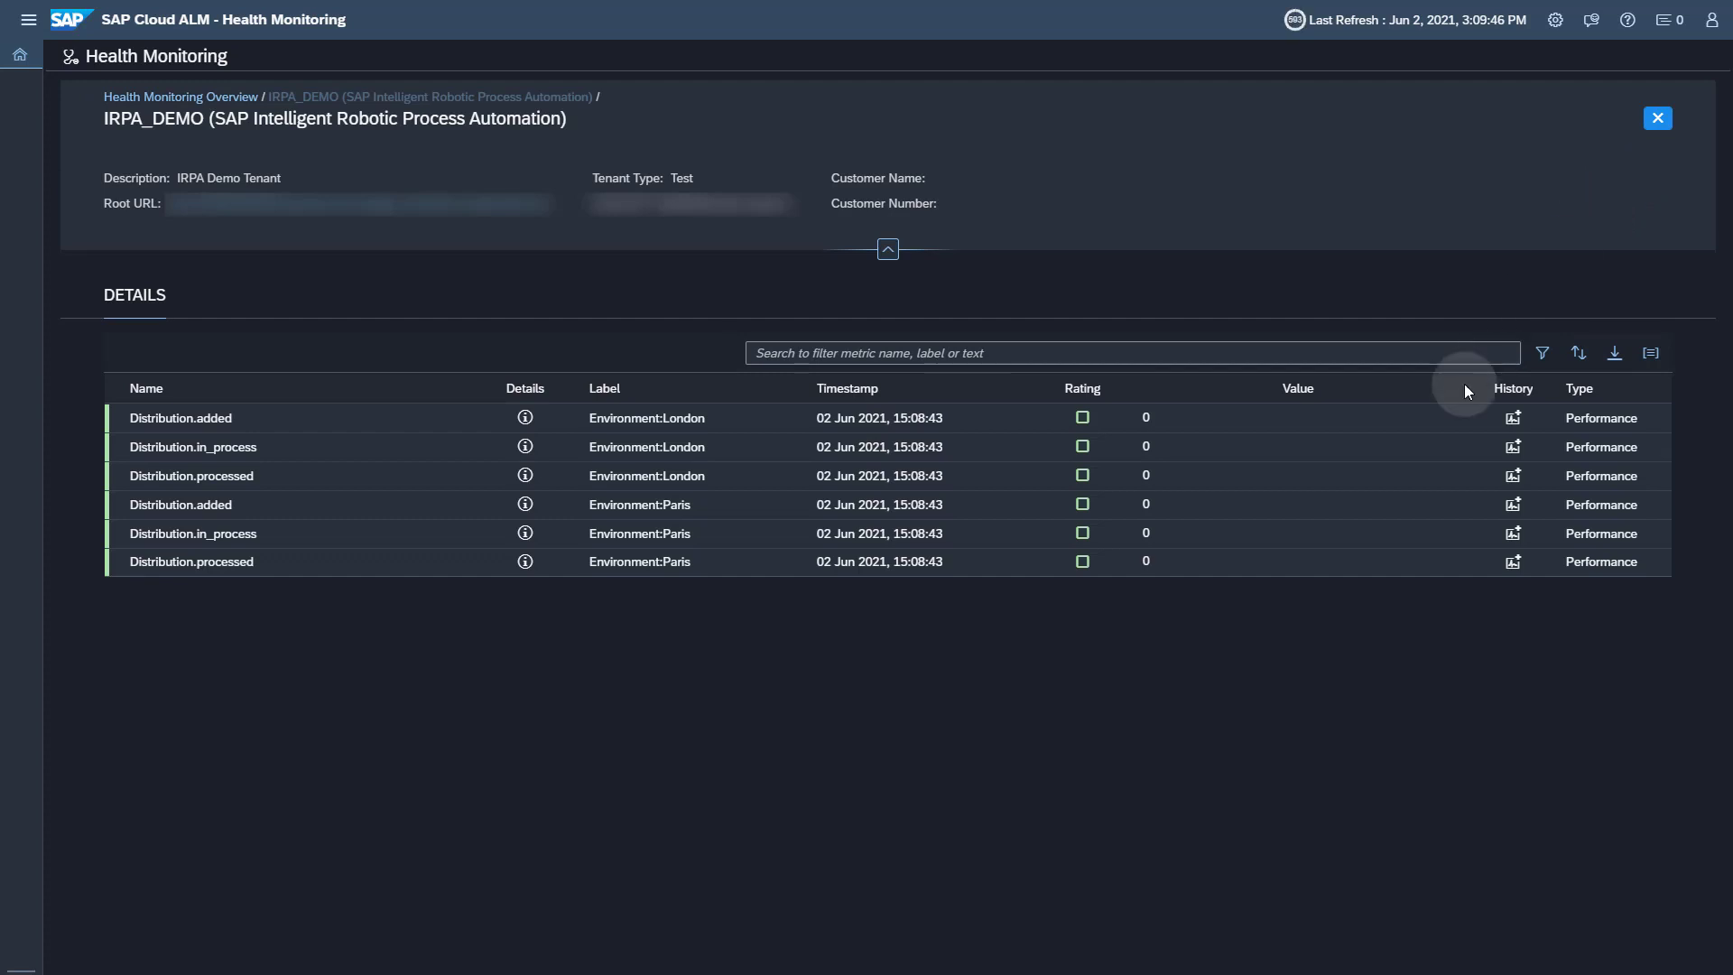
left_click(1659, 119)
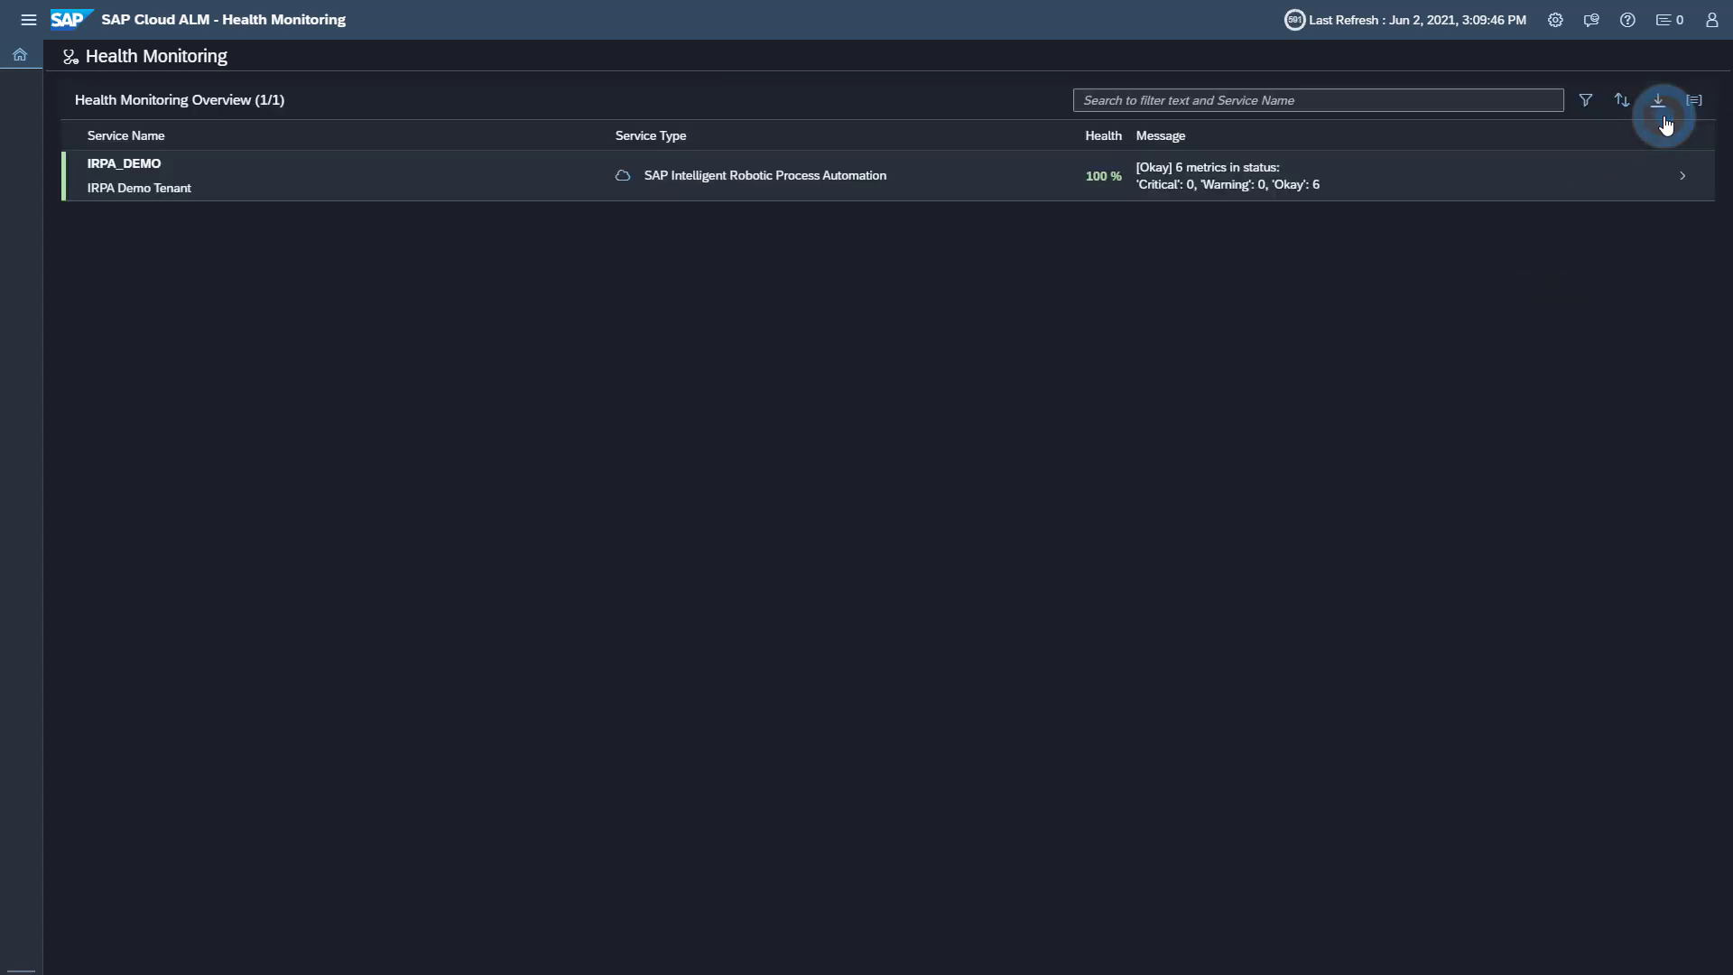